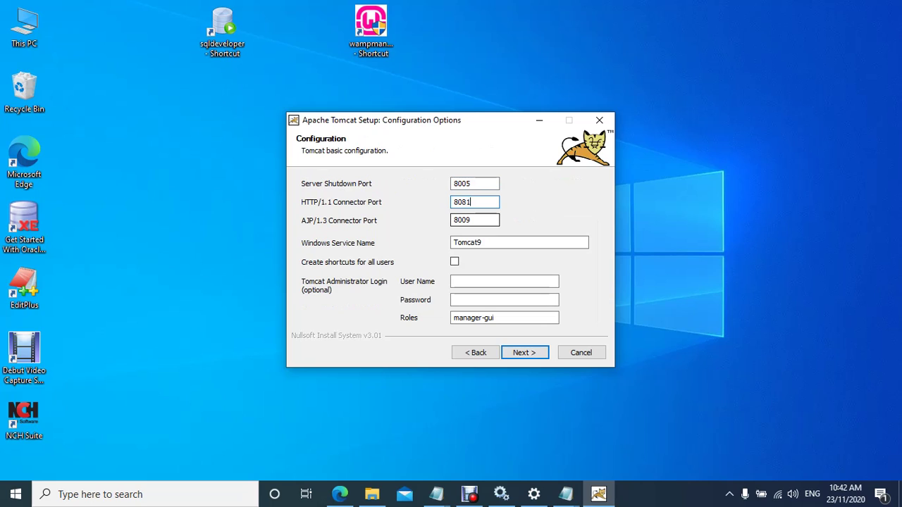
Enable shortcut creation for all users in the Tomcat configuration options and continue to the Java Virtual Machine path
{"action": "key", "text": "space"}
{"action": "key", "text": "Tab"}
{"action": "key", "text": "Tab"}
{"action": "key", "text": "Tab"}
{"action": "key", "text": "Tab"}
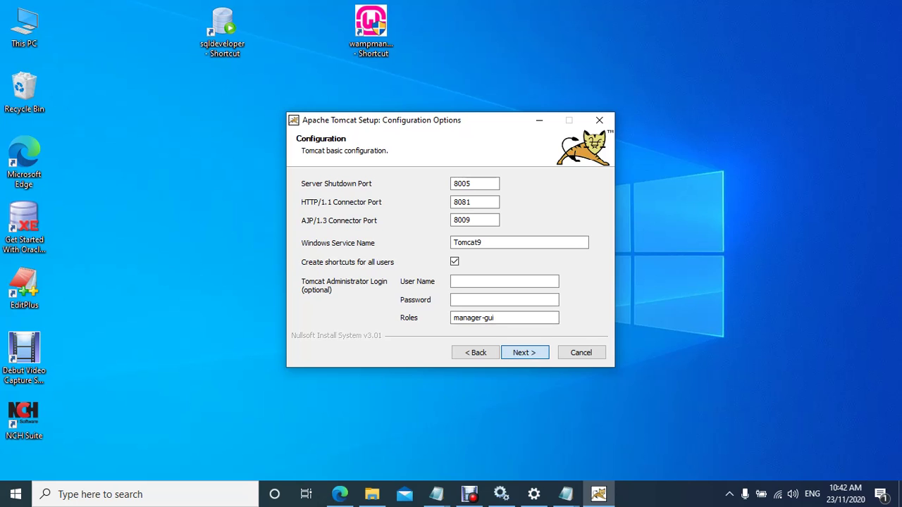
{"action": "key", "text": "Return"}
Set the Java Virtual Machine path to the jdk-15.0.1 folder under C:\Program Files\Java and continue to the install location
{"action": "key", "text": "Tab"}
{"action": "key", "text": "Return"}
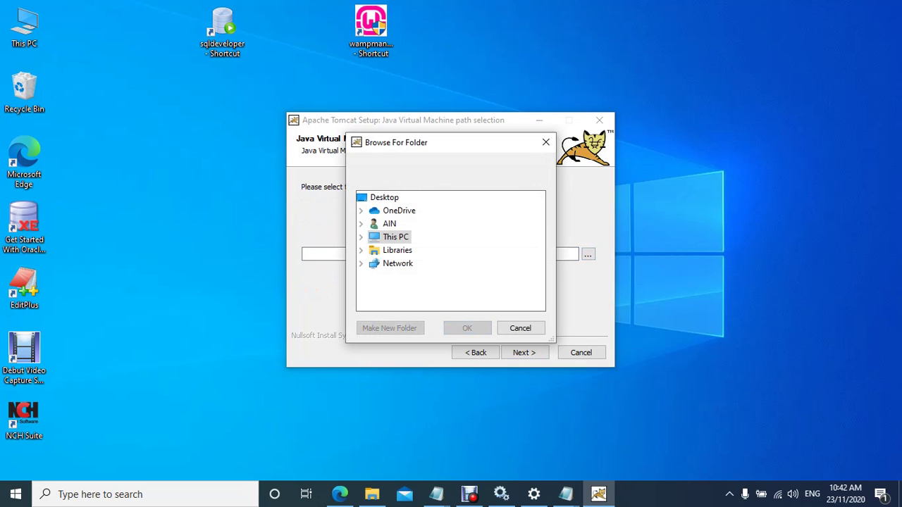
{"action": "left_click", "coordinate": [361, 237]}
{"action": "scroll", "coordinate": [422, 261], "scroll_direction": "down", "scroll_amount": 1}
{"action": "left_click", "coordinate": [373, 264]}
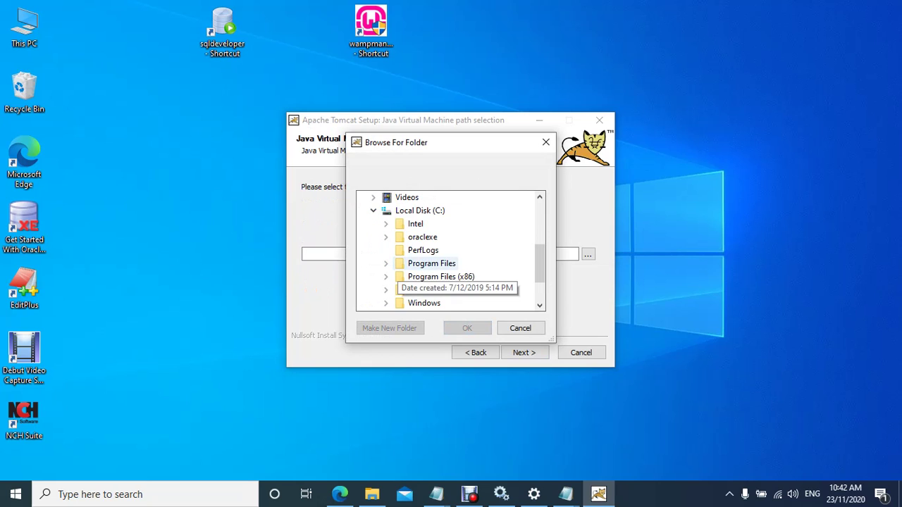
{"action": "scroll", "coordinate": [457, 276], "scroll_direction": "down", "scroll_amount": 1}
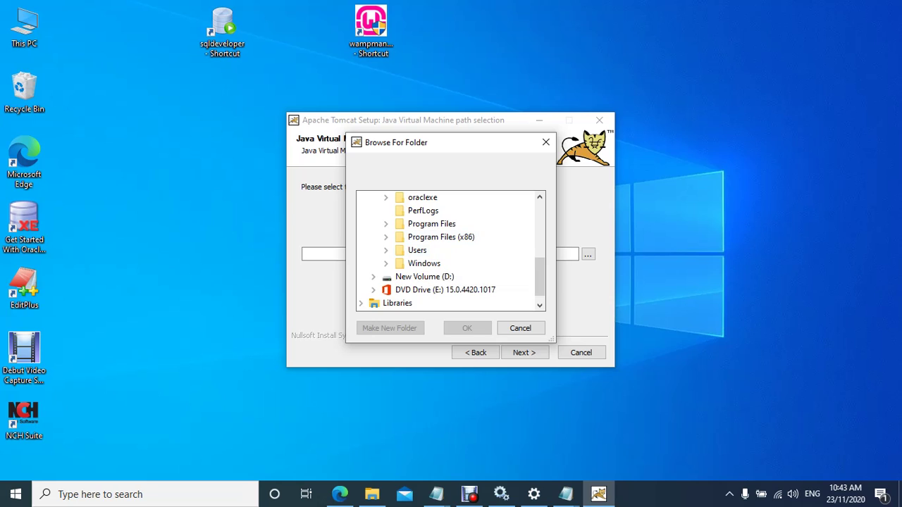
{"action": "left_click", "coordinate": [385, 224]}
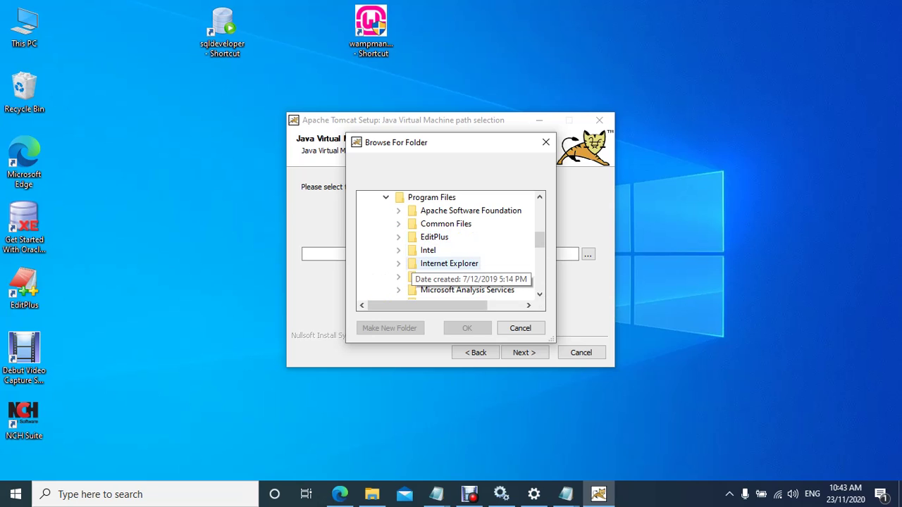
{"action": "left_click", "coordinate": [398, 279]}
{"action": "left_click", "coordinate": [411, 291]}
{"action": "left_click", "coordinate": [450, 210]}
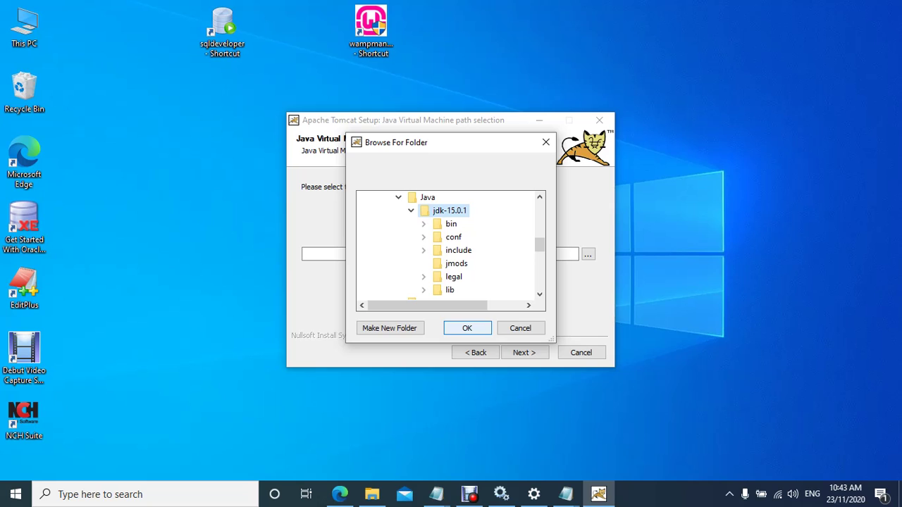
{"action": "left_click", "coordinate": [467, 328]}
{"action": "left_click", "coordinate": [524, 352]}
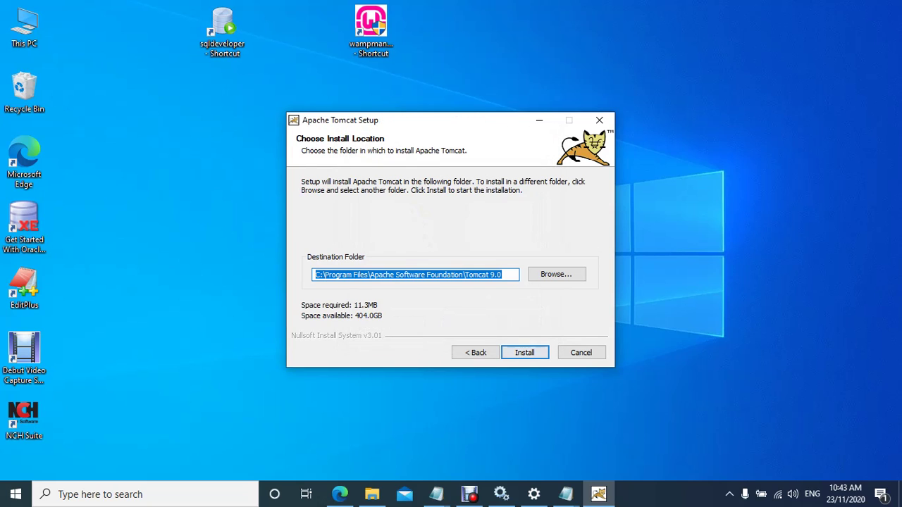
Install Tomcat in the default destination folder, finish setup with Run Apache Tomcat and Show Readme enabled, and minimize the release notes
{"action": "left_click", "coordinate": [524, 352]}
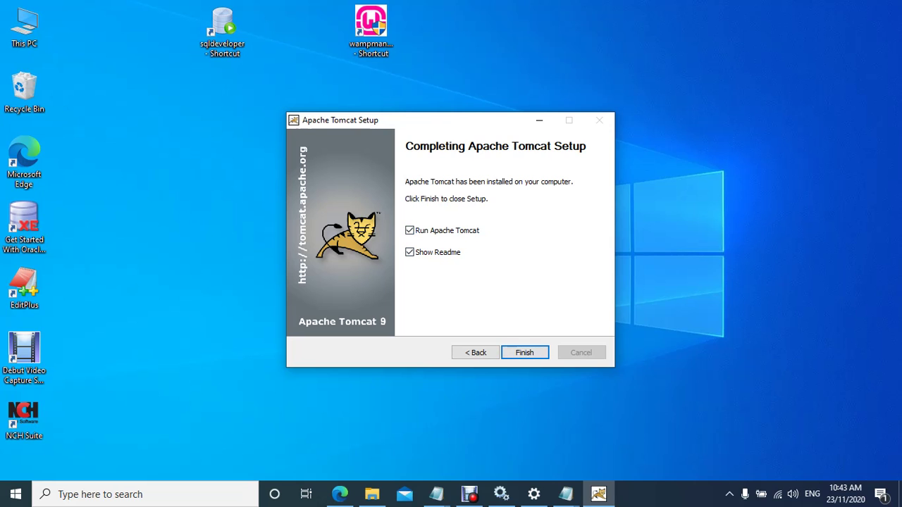
{"action": "left_click", "coordinate": [524, 352]}
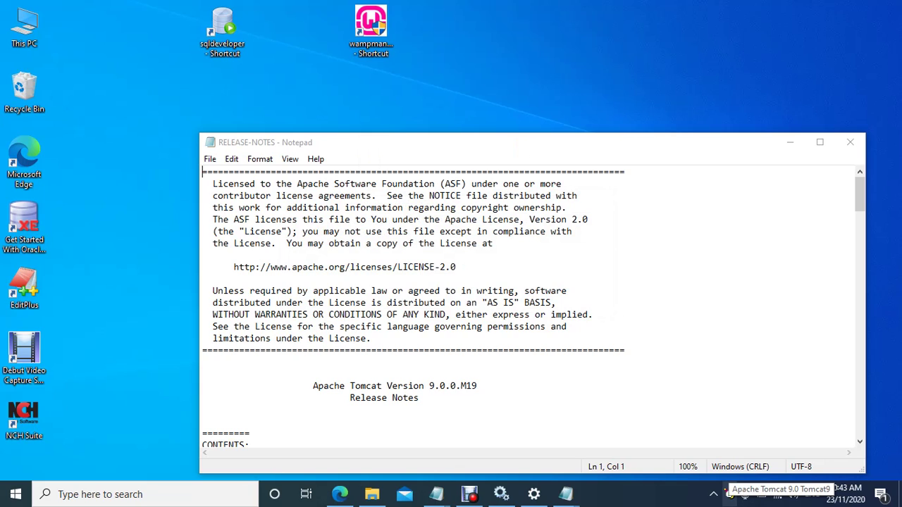
{"action": "left_click", "coordinate": [790, 142]}
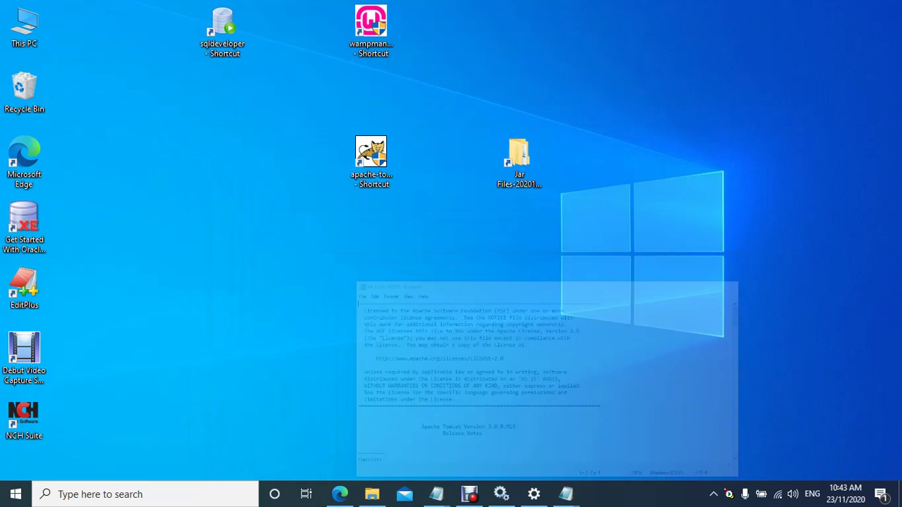
Copy the ojdbc6 and ucp files from the Jar Files folder inside the desktop's Jar Files shortcut
{"action": "double_click", "coordinate": [519, 162]}
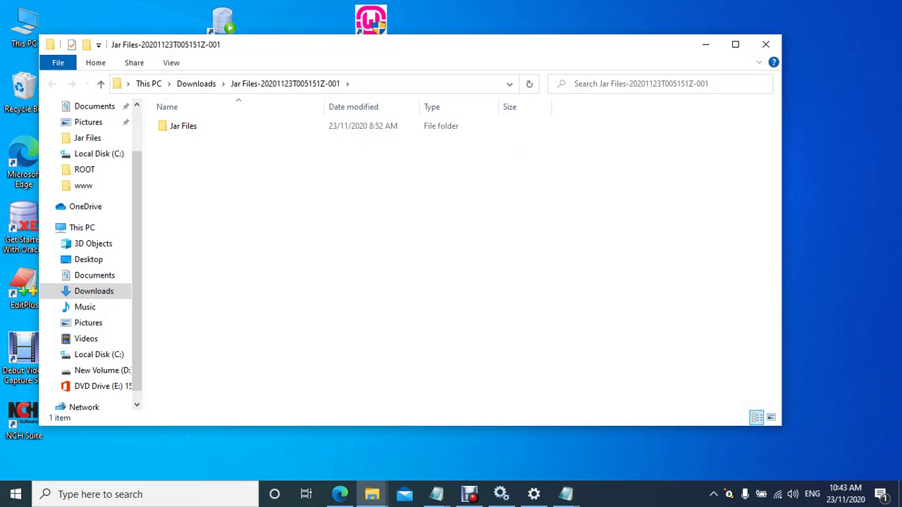
{"action": "double_click", "coordinate": [183, 126]}
{"action": "left_click_drag", "start_coordinate": [566, 153], "coordinate": [148, 121]}
{"action": "right_click", "coordinate": [196, 131]}
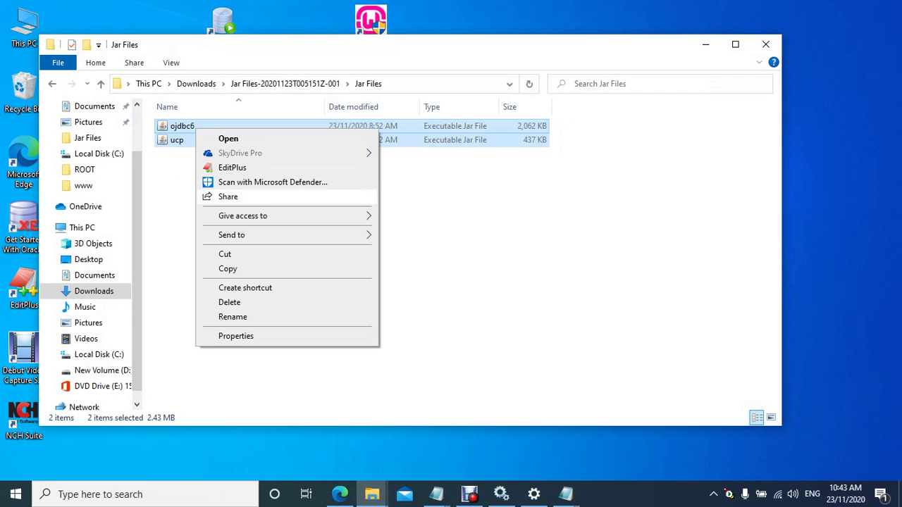
{"action": "left_click", "coordinate": [227, 268]}
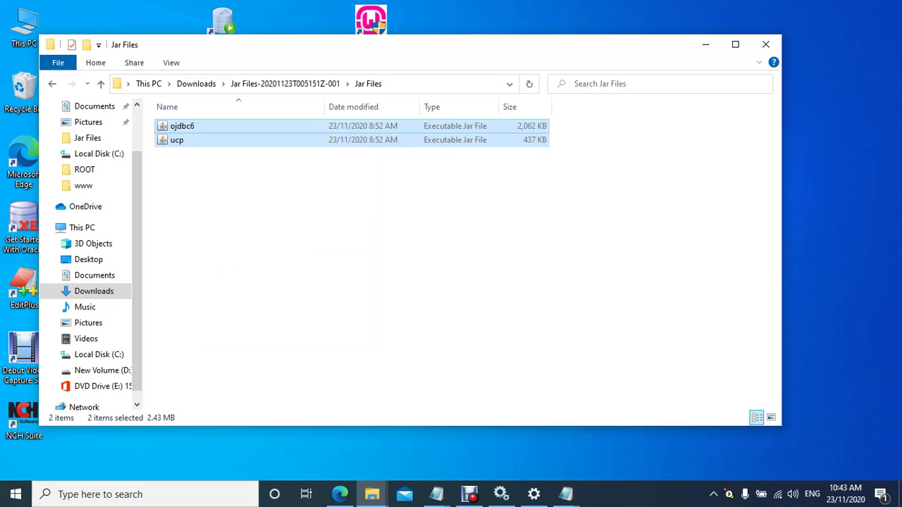
Paste the copied jar files into C:\Program Files\Apache Software Foundation\Tomcat 9.0\lib with administrator permission, and minimize the folder window
{"action": "left_click", "coordinate": [99, 354]}
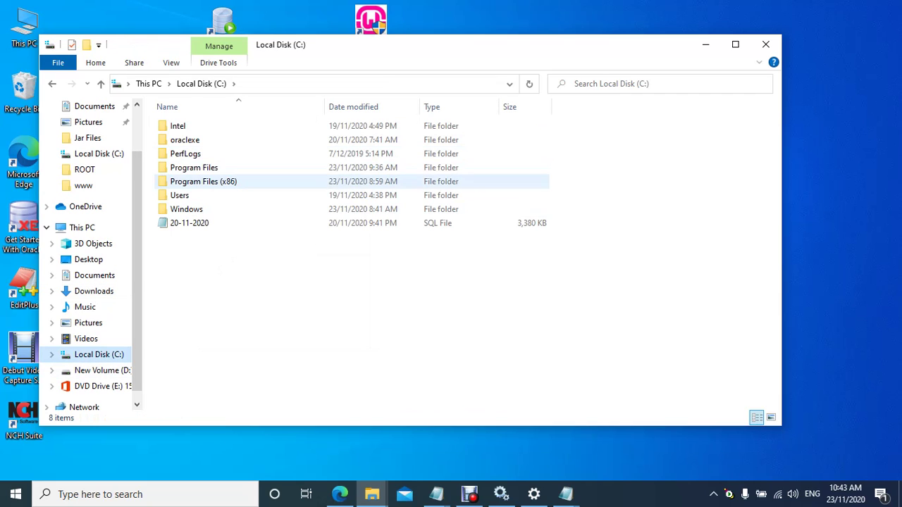
{"action": "double_click", "coordinate": [194, 167]}
{"action": "double_click", "coordinate": [212, 126]}
{"action": "double_click", "coordinate": [204, 126]}
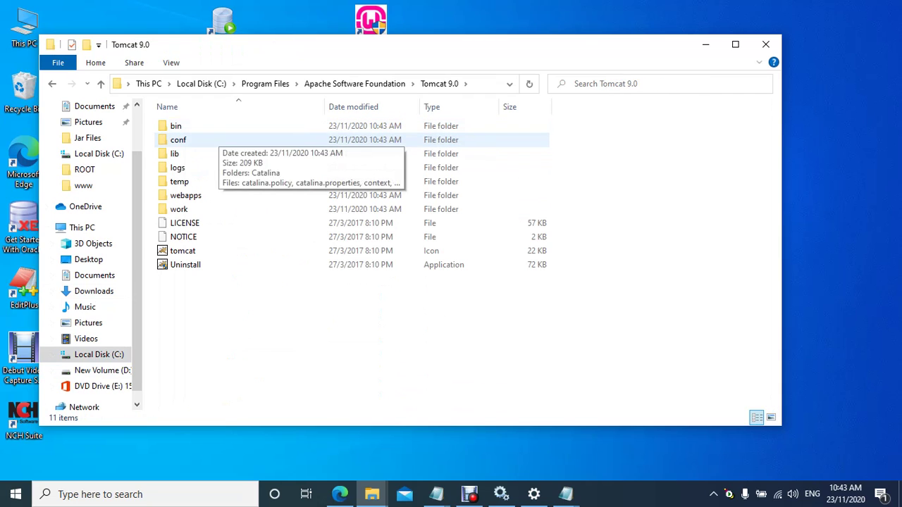
{"action": "double_click", "coordinate": [176, 154]}
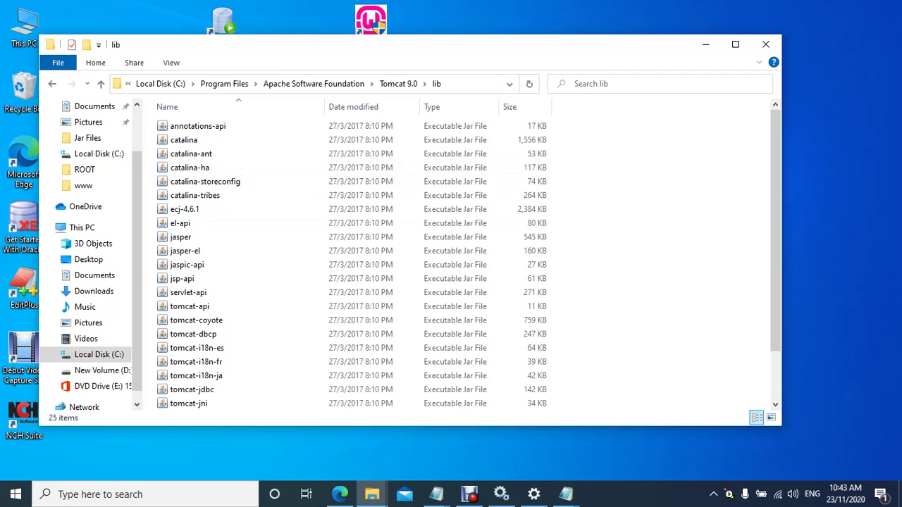
{"action": "right_click", "coordinate": [657, 239]}
{"action": "left_click", "coordinate": [687, 331]}
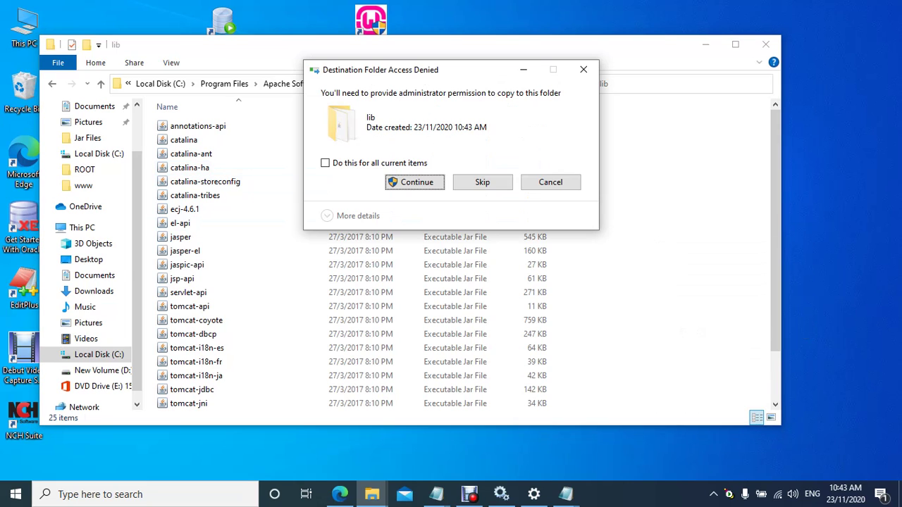
{"action": "key", "text": "Return"}
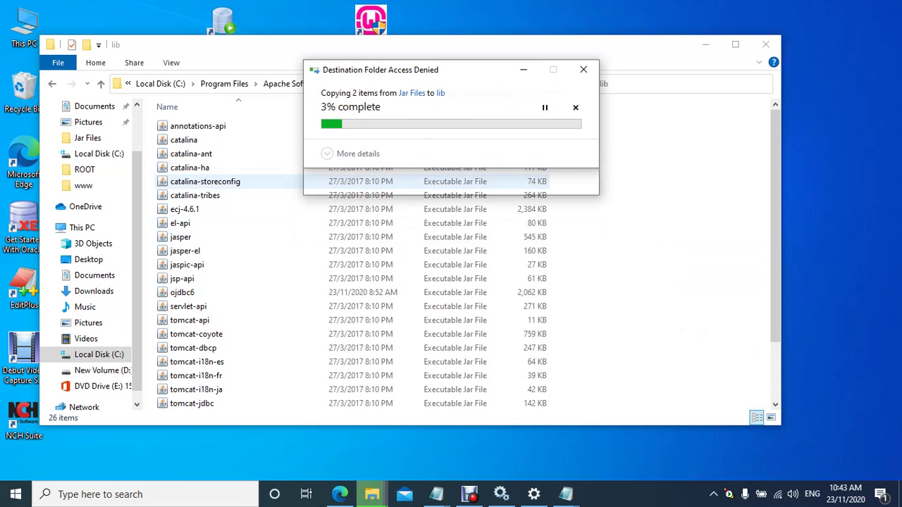
{"action": "key", "text": "Return"}
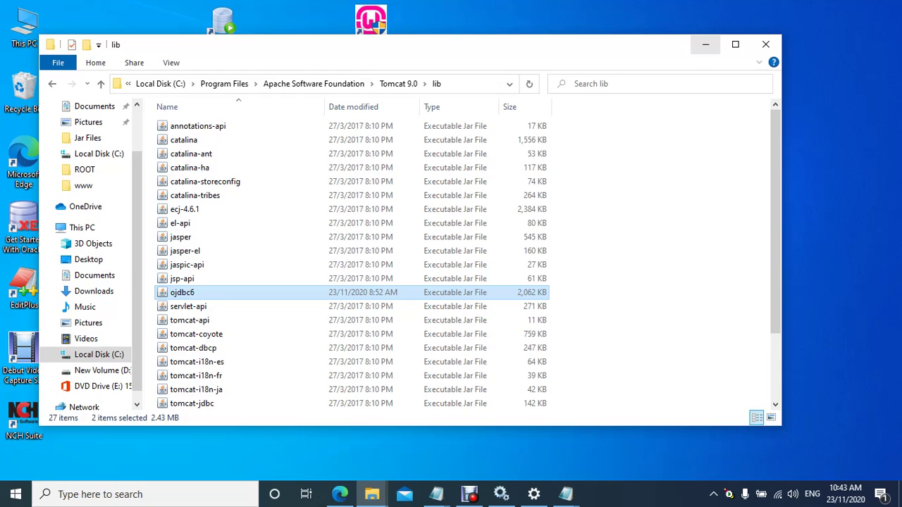
{"action": "left_click", "coordinate": [705, 45]}
Open the environment variables in the advanced system settings and check the name and value of the CATALINA_HOME system variable
{"action": "left_click", "coordinate": [100, 494]}
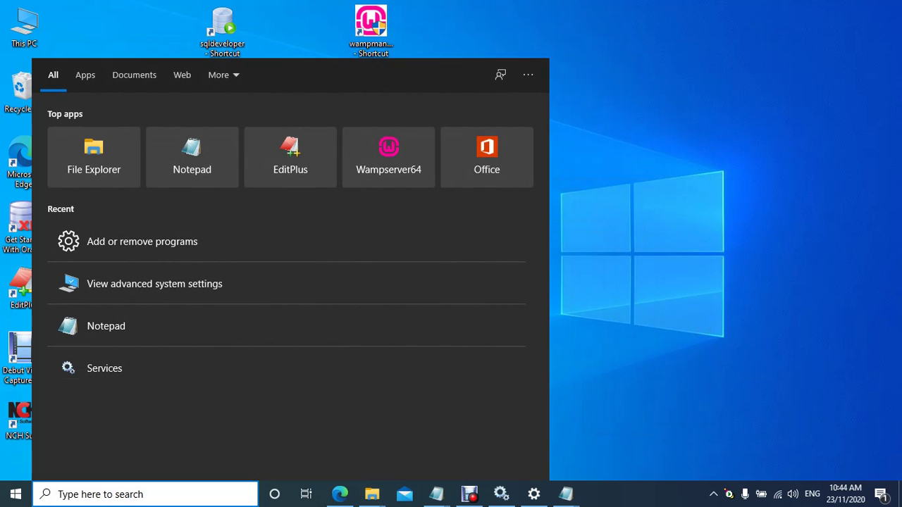
{"action": "left_click", "coordinate": [212, 283]}
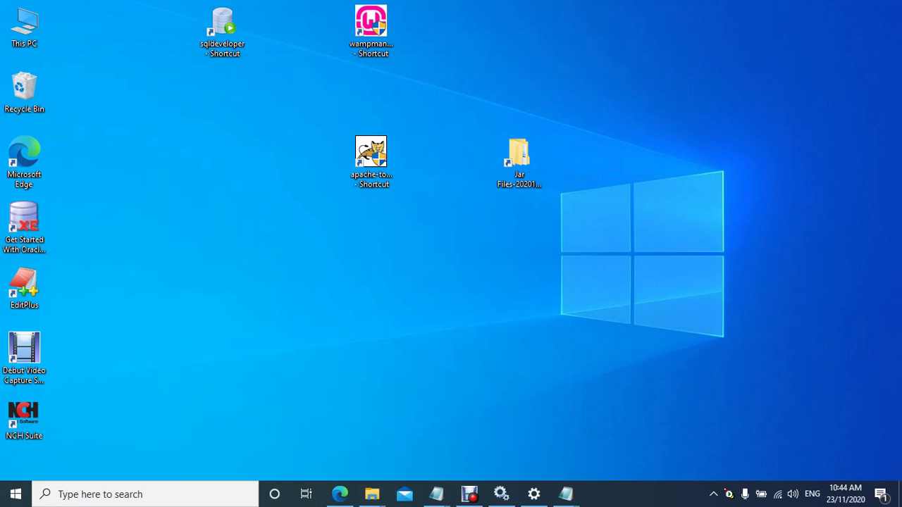
{"action": "left_click_drag", "start_coordinate": [151, 31], "coordinate": [247, 56]}
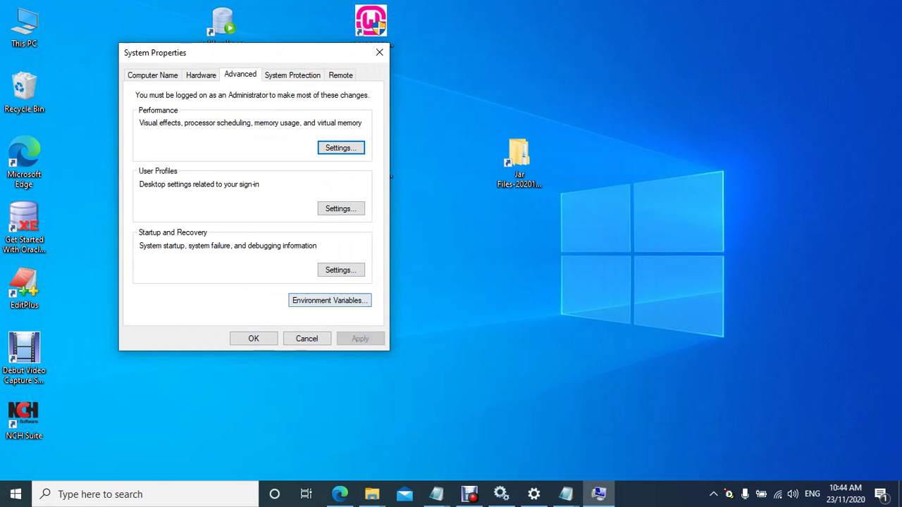
{"action": "left_click", "coordinate": [330, 300]}
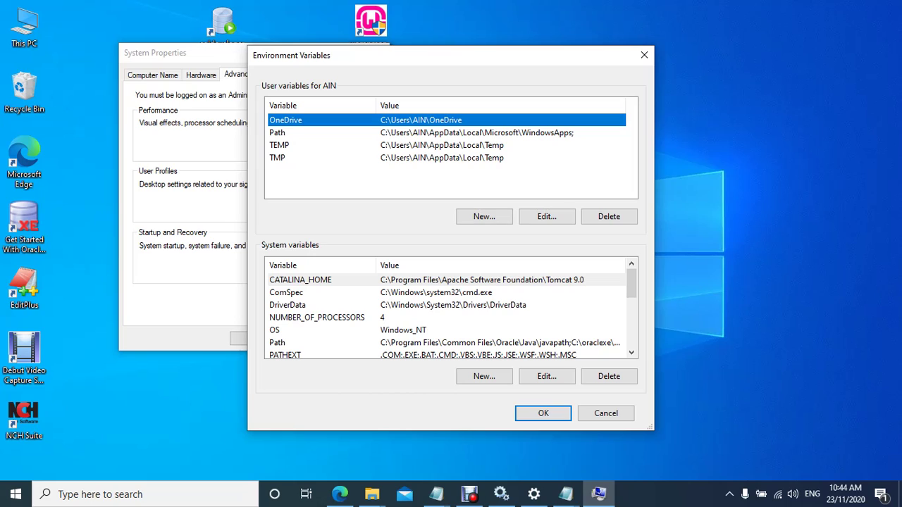
{"action": "left_click", "coordinate": [300, 279]}
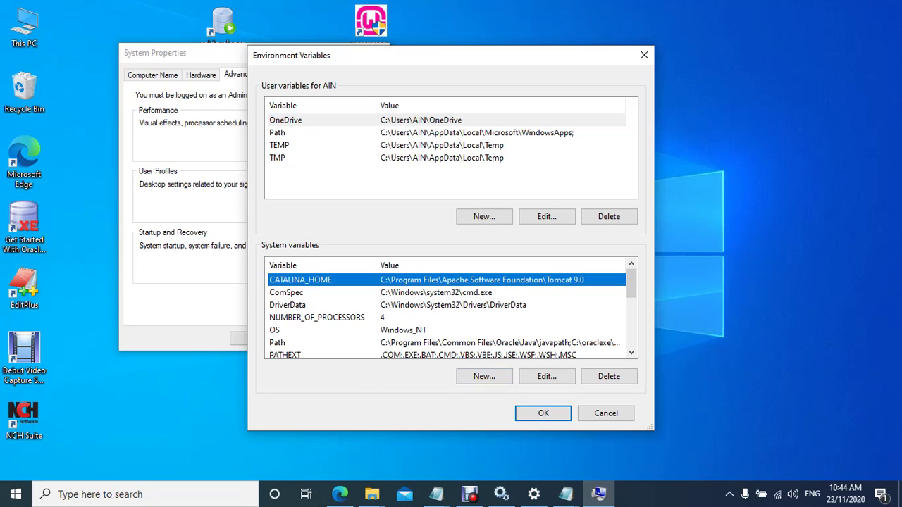
{"action": "double_click", "coordinate": [379, 280]}
{"action": "left_click_drag", "start_coordinate": [391, 226], "coordinate": [332, 226]}
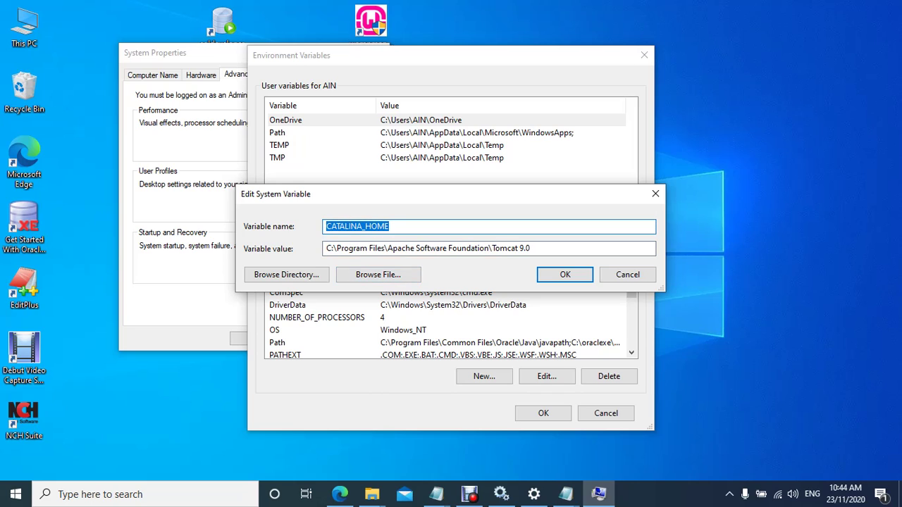
{"action": "left_click_drag", "start_coordinate": [529, 248], "coordinate": [326, 248]}
{"action": "left_click", "coordinate": [565, 274]}
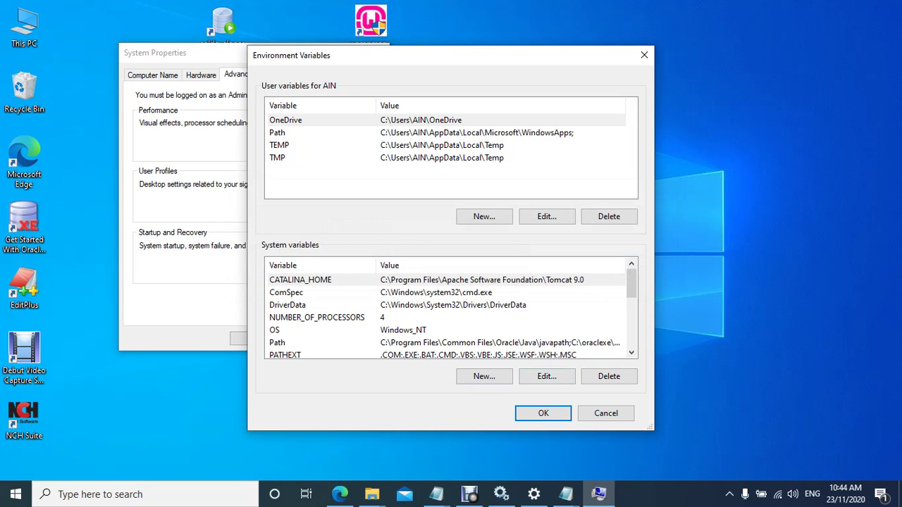
Check the Tomcat 9.0\bin entry in the system Path variable, and close the environment variable and system property dialogs
{"action": "double_click", "coordinate": [324, 343]}
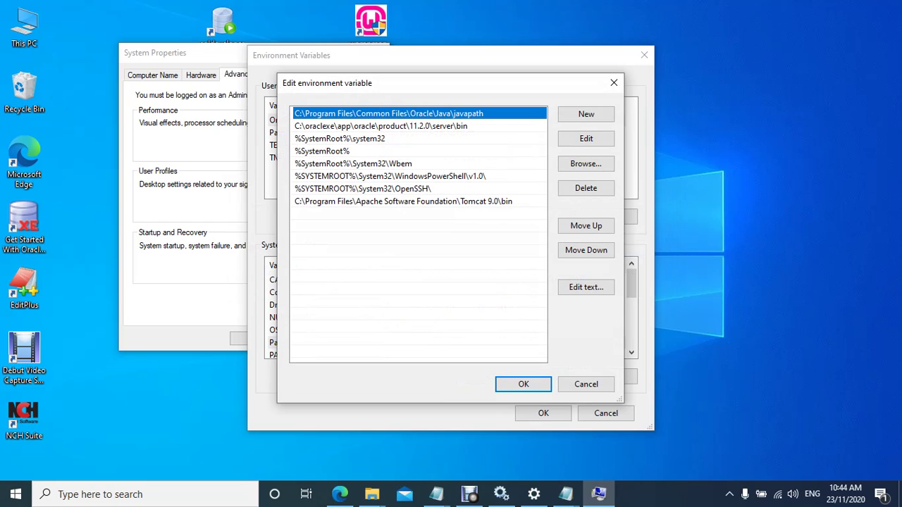
{"action": "left_click", "coordinate": [402, 200]}
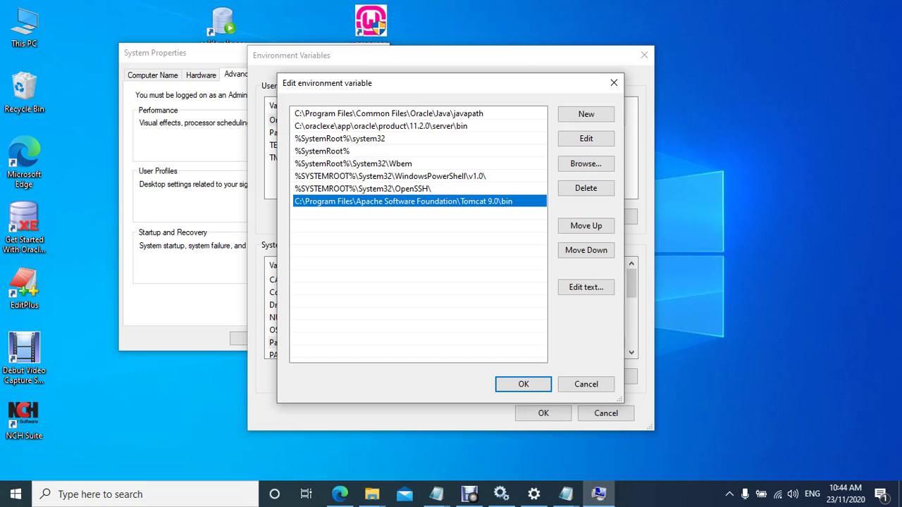
{"action": "left_click", "coordinate": [523, 383]}
{"action": "left_click", "coordinate": [543, 412]}
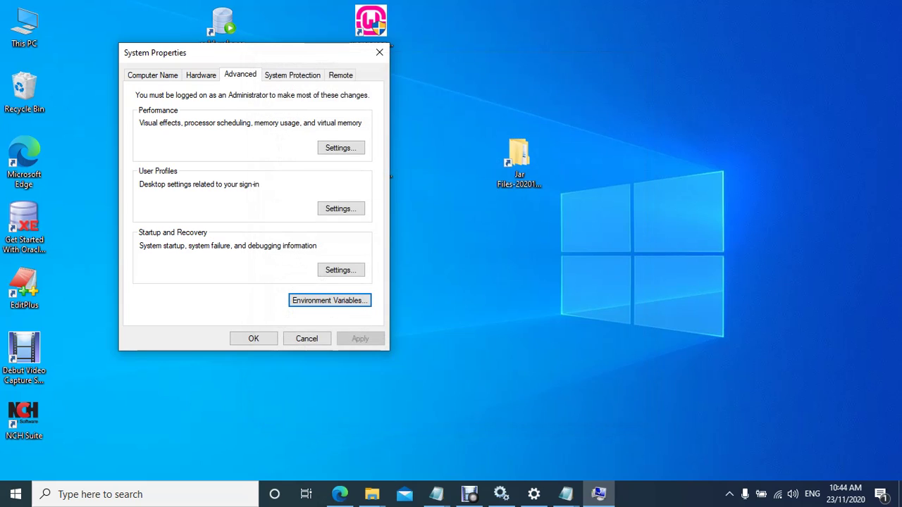
{"action": "left_click", "coordinate": [254, 338]}
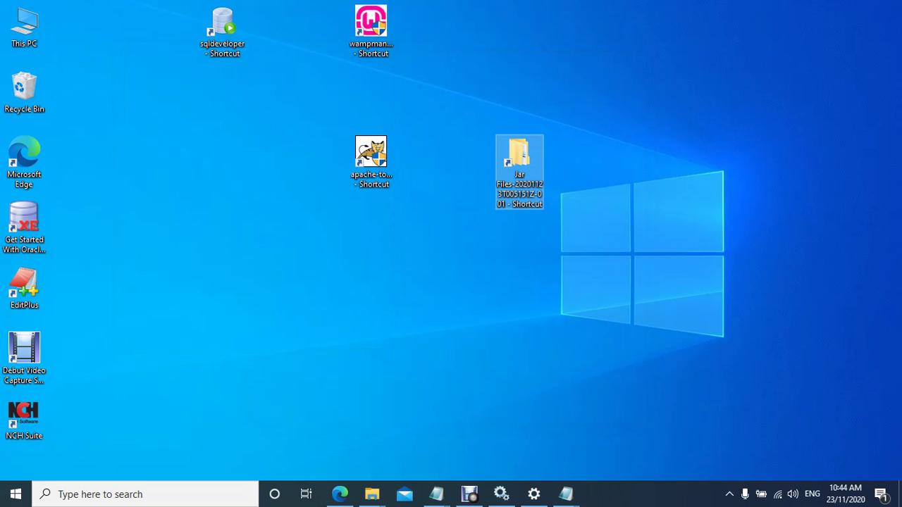
Restart the Apache Tomcat service by stopping it and starting it again from its notification-area monitor
{"action": "left_click", "coordinate": [729, 494]}
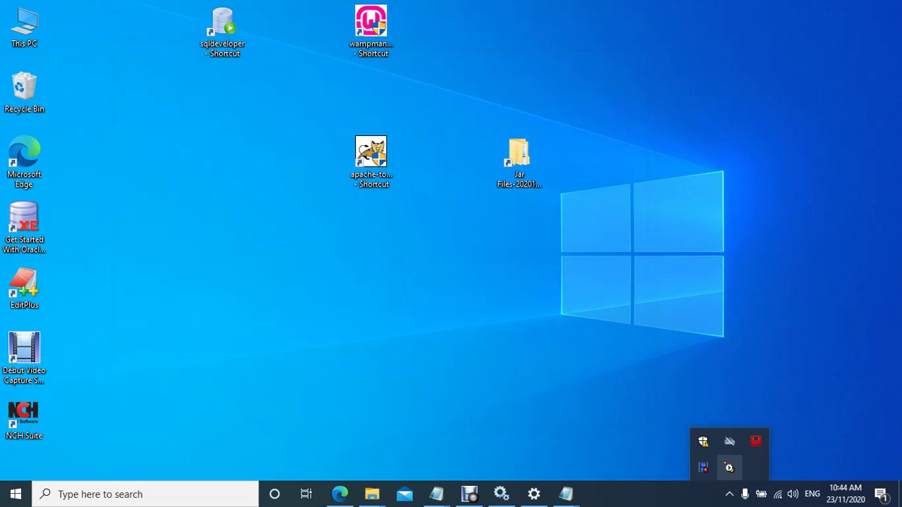
{"action": "right_click", "coordinate": [729, 467]}
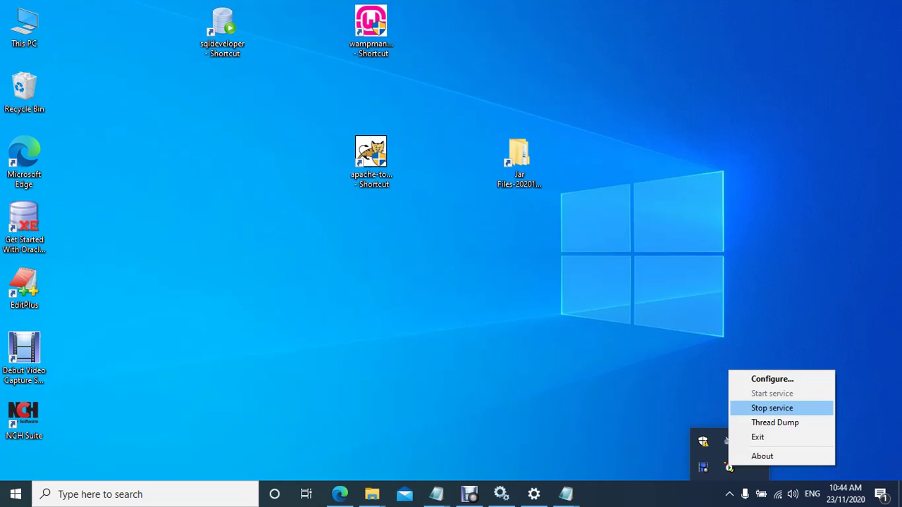
{"action": "left_click", "coordinate": [772, 408]}
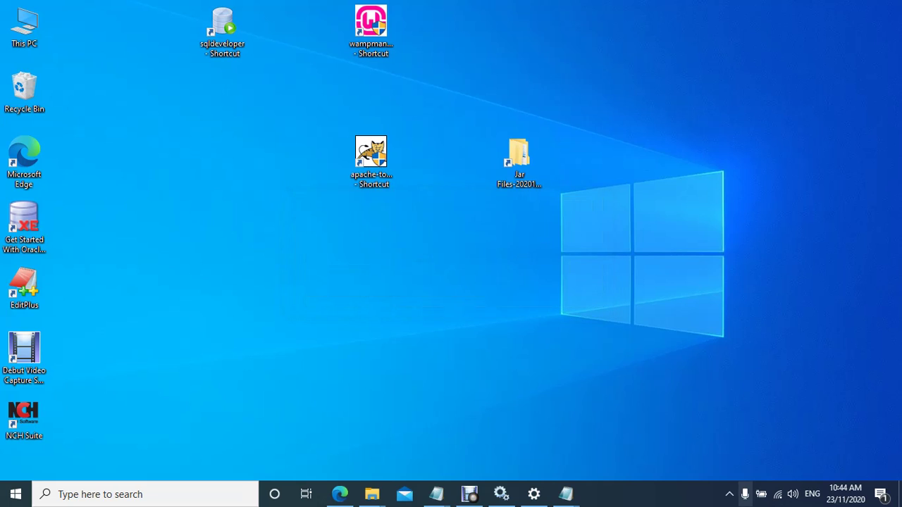
{"action": "left_click", "coordinate": [729, 494]}
{"action": "right_click", "coordinate": [729, 467]}
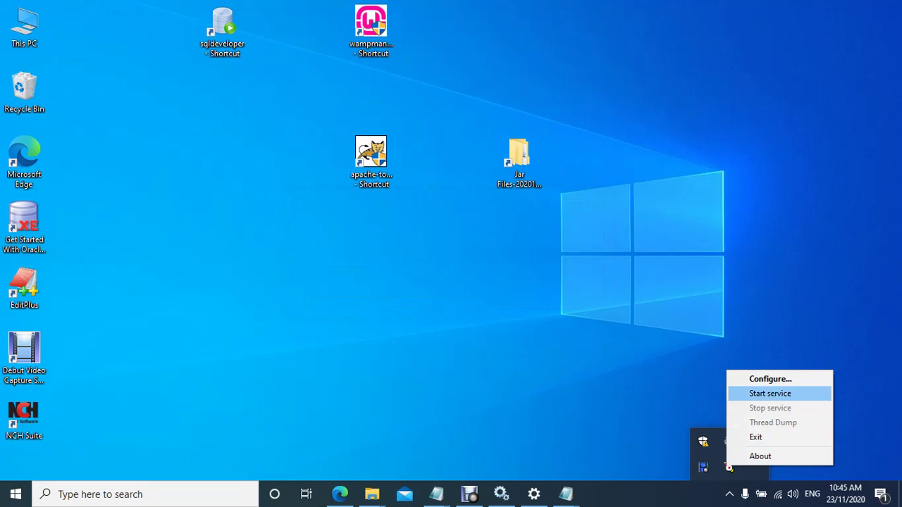
{"action": "left_click", "coordinate": [770, 393]}
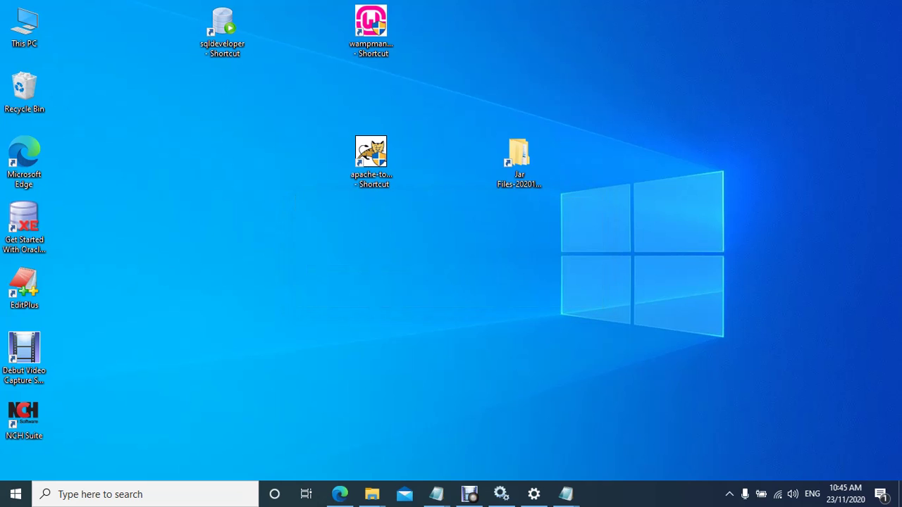
Switch to the Edge browser, load localhost:8081 without the test.jsp path to check the Tomcat home page, and minimize the browser
{"action": "left_click", "coordinate": [339, 493]}
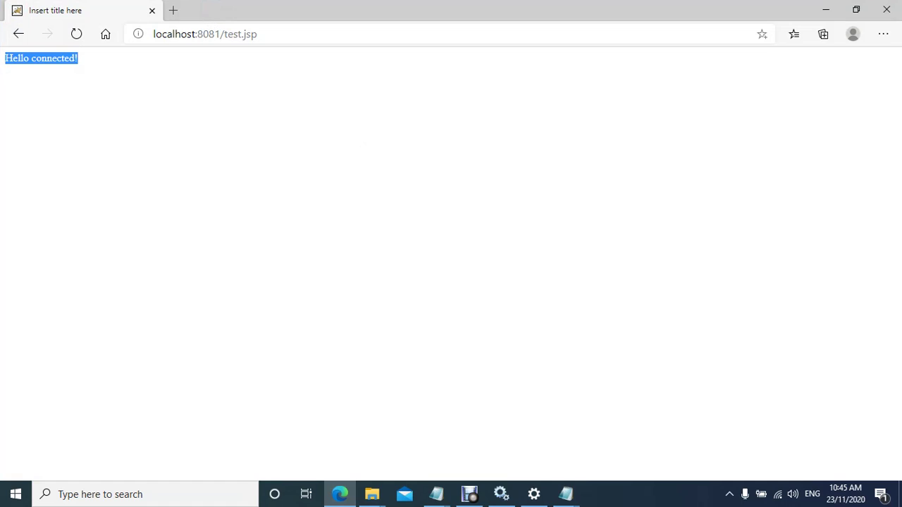
{"action": "left_click", "coordinate": [258, 34]}
{"action": "left_click_drag", "start_coordinate": [261, 34], "coordinate": [224, 34]}
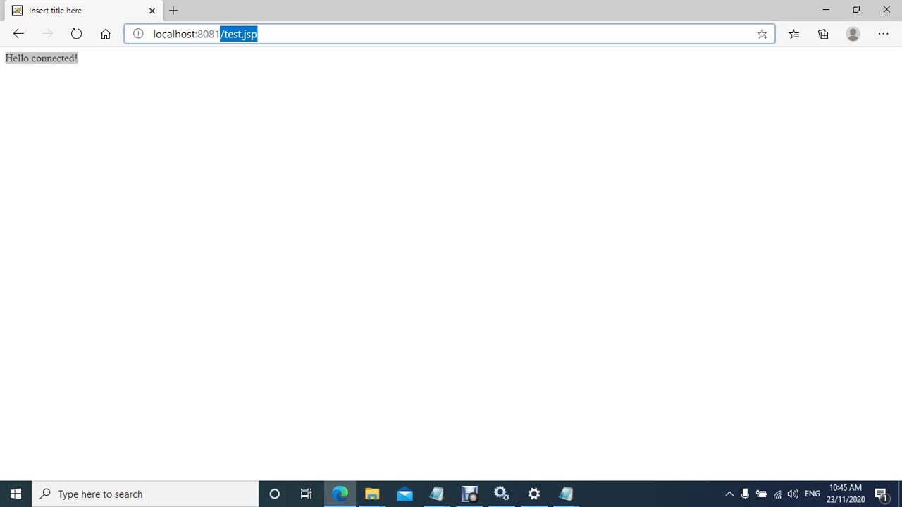
{"action": "key", "text": "BackSpace"}
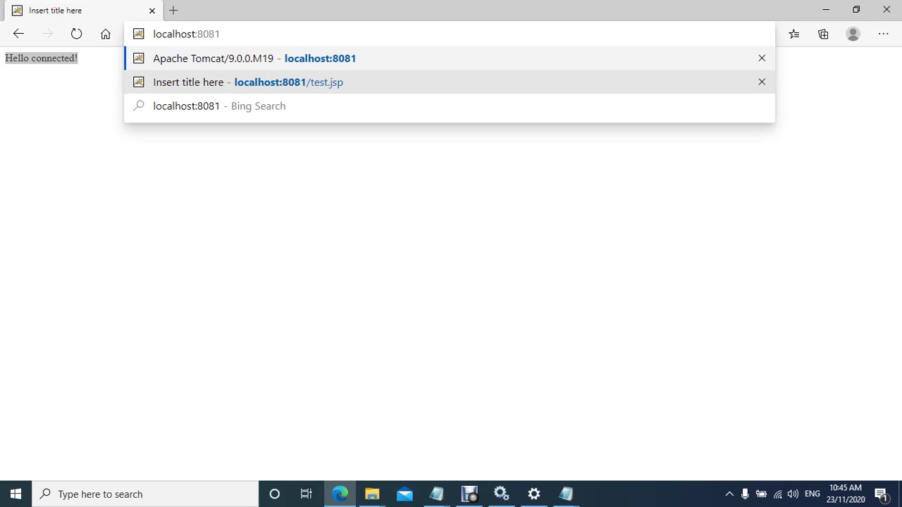
{"action": "key", "text": "Return"}
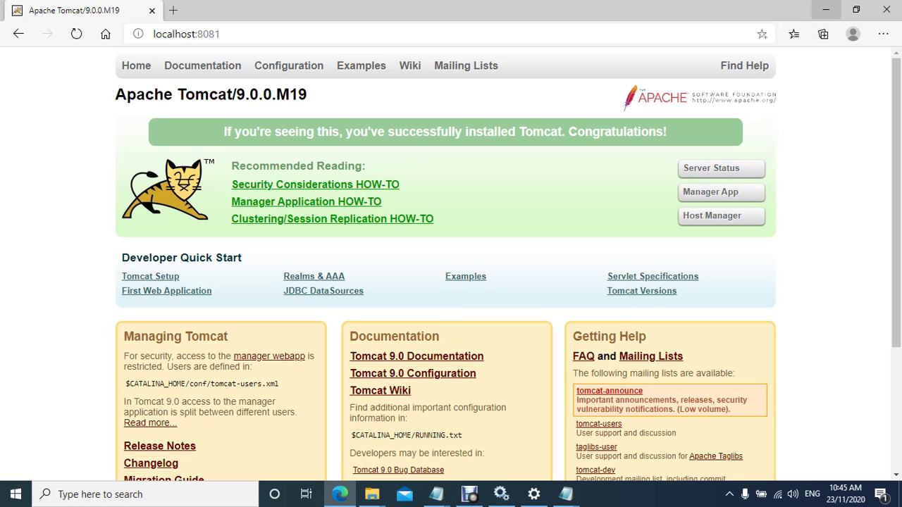
{"action": "left_click", "coordinate": [826, 10]}
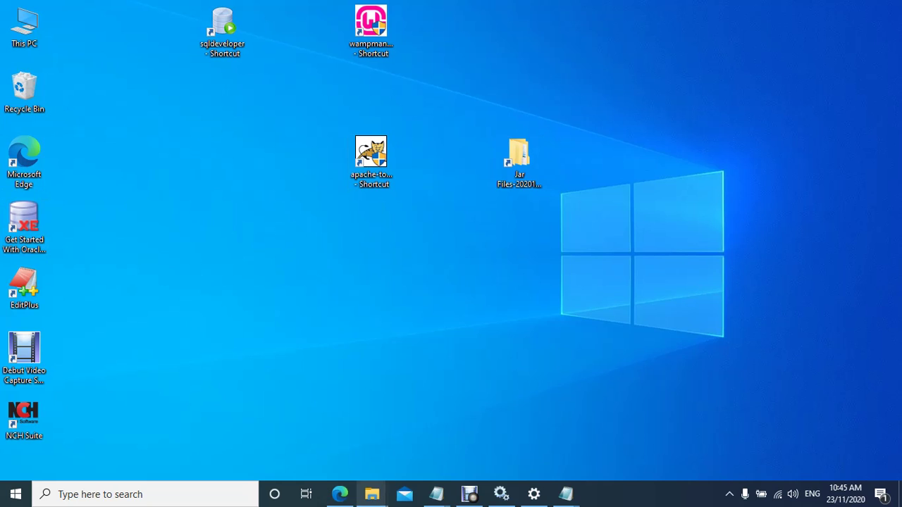
Switch to File Explorer, browse to Tomcat 9.0\webapps under Program Files\Apache Software Foundation, look inside the ROOT folder and return to webapps
{"action": "mouse_move", "coordinate": [372, 494]}
{"action": "left_click", "coordinate": [299, 433]}
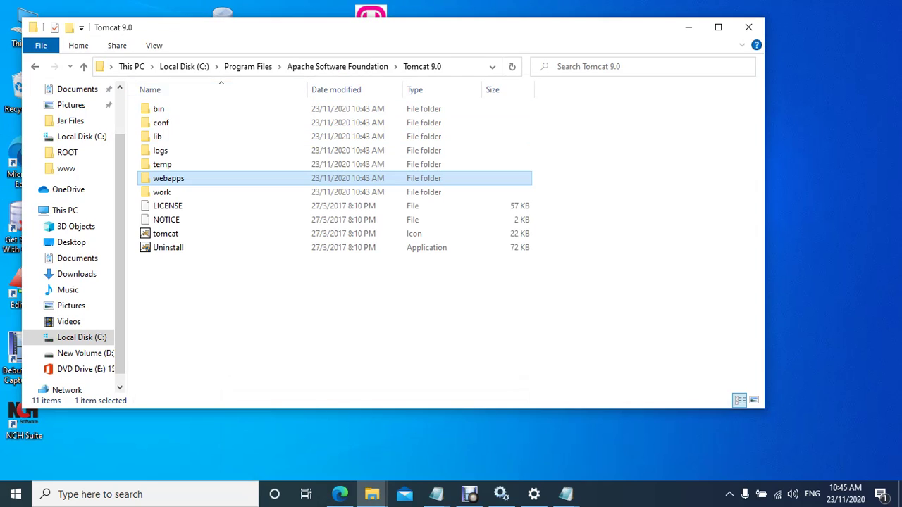
{"action": "left_click", "coordinate": [249, 66]}
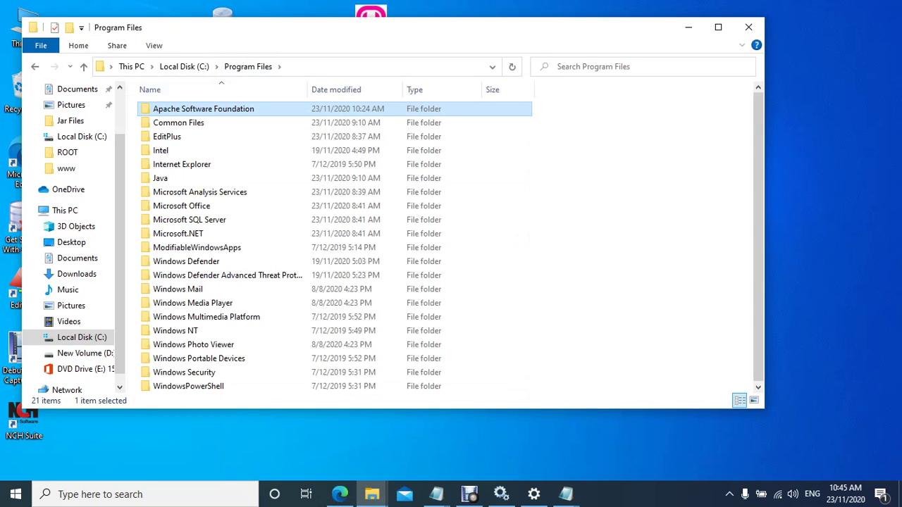
{"action": "double_click", "coordinate": [203, 108]}
{"action": "double_click", "coordinate": [203, 108]}
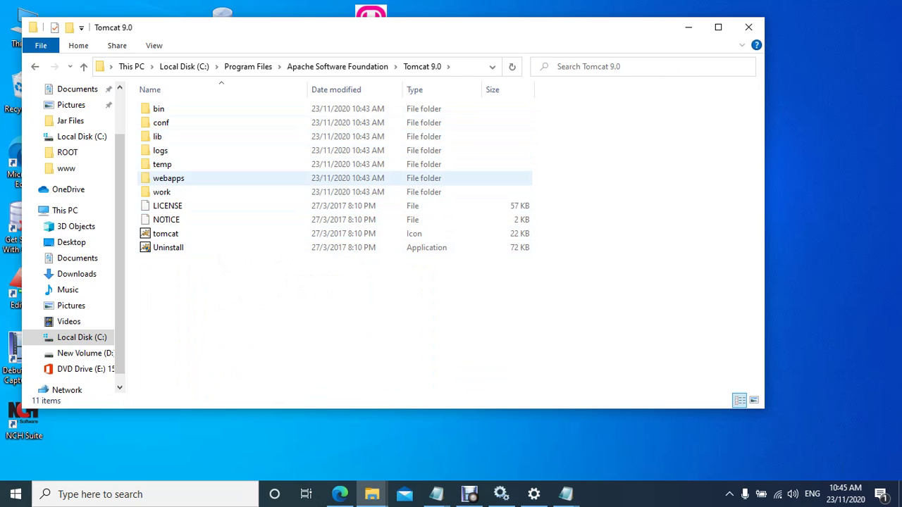
{"action": "double_click", "coordinate": [169, 179]}
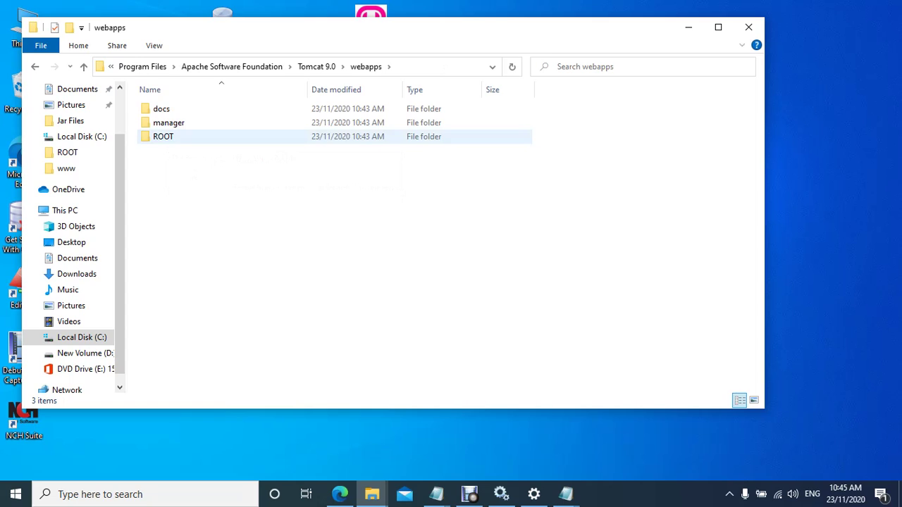
{"action": "double_click", "coordinate": [162, 136]}
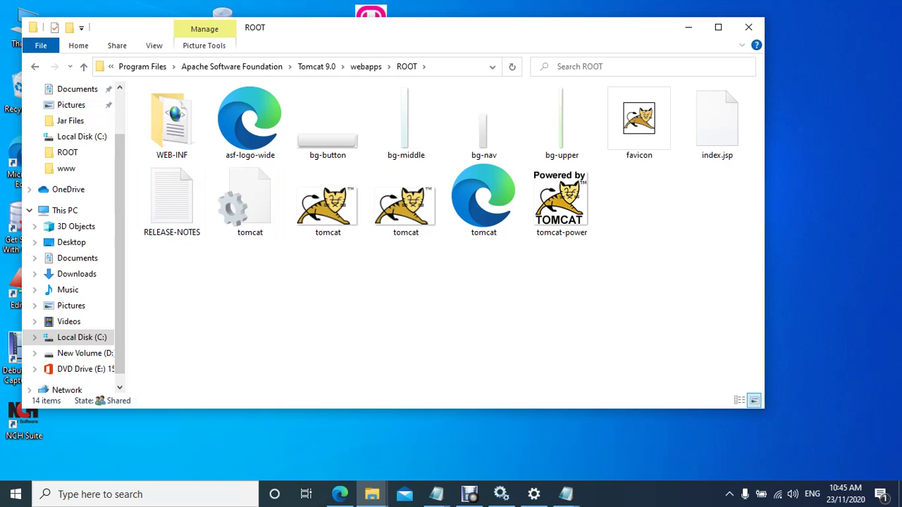
{"action": "left_click", "coordinate": [34, 66]}
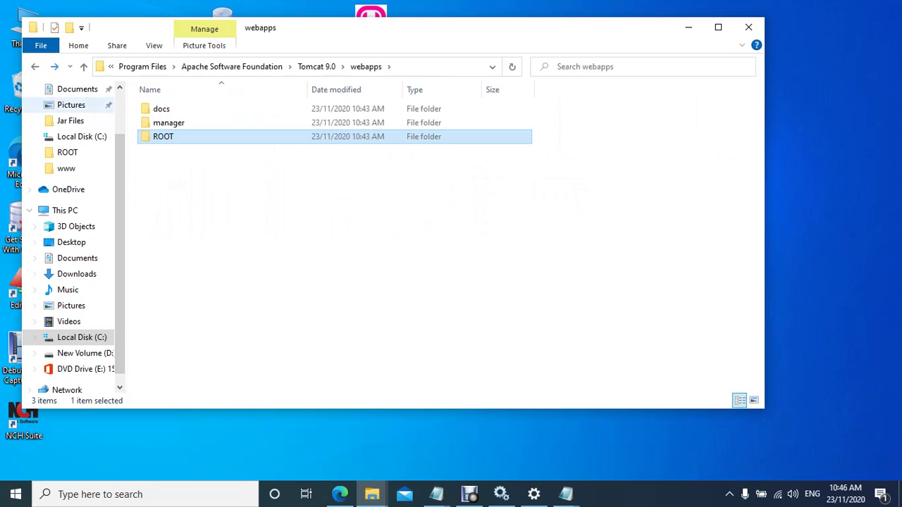
Open the properties of the ROOT folder and check its advanced attributes and security permissions
{"action": "right_click", "coordinate": [193, 137]}
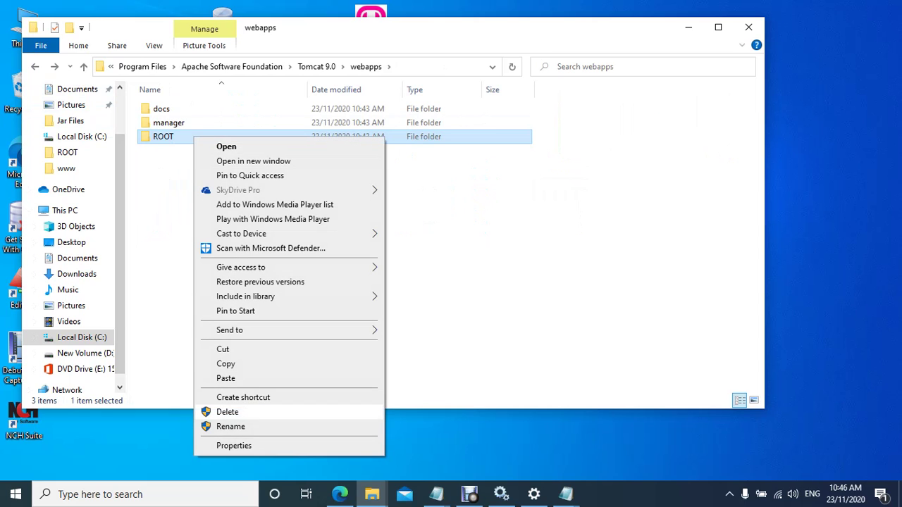
{"action": "left_click", "coordinate": [233, 446]}
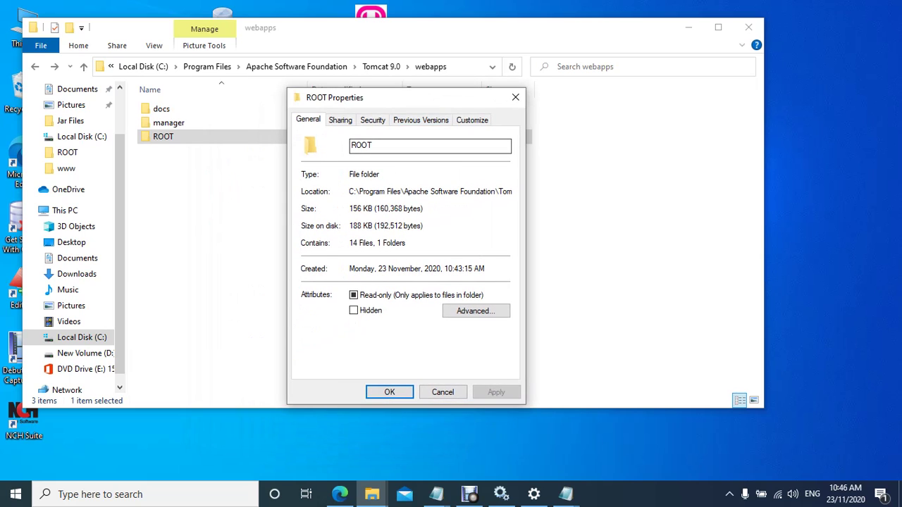
{"action": "left_click", "coordinate": [475, 310]}
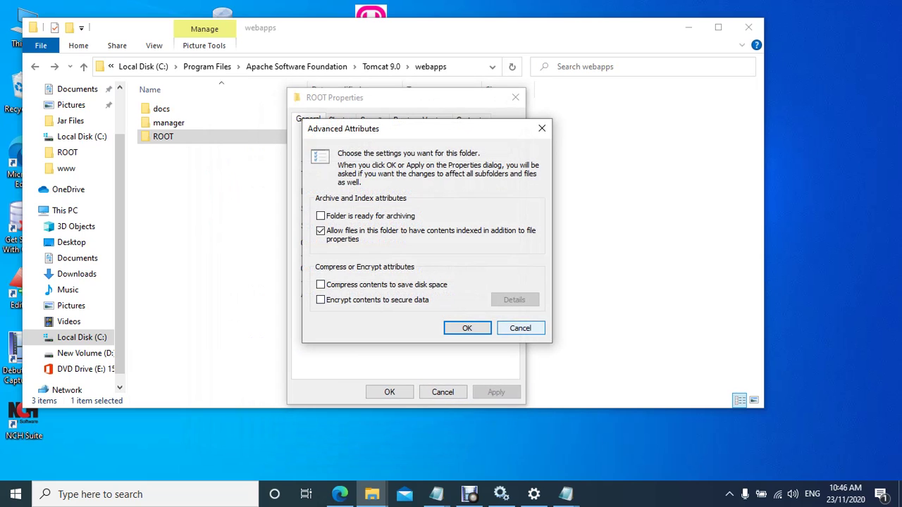
{"action": "left_click", "coordinate": [520, 328]}
{"action": "left_click", "coordinate": [373, 120]}
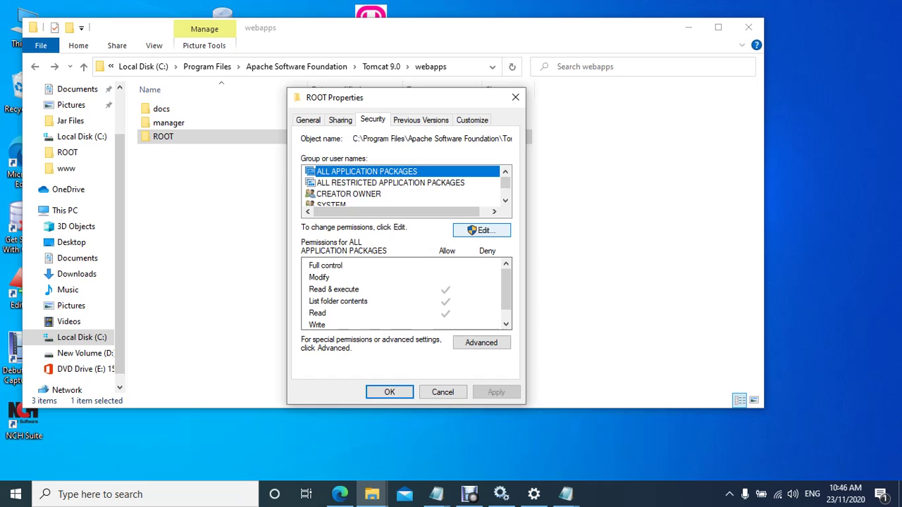
{"action": "left_click", "coordinate": [481, 230]}
{"action": "left_click", "coordinate": [538, 147]}
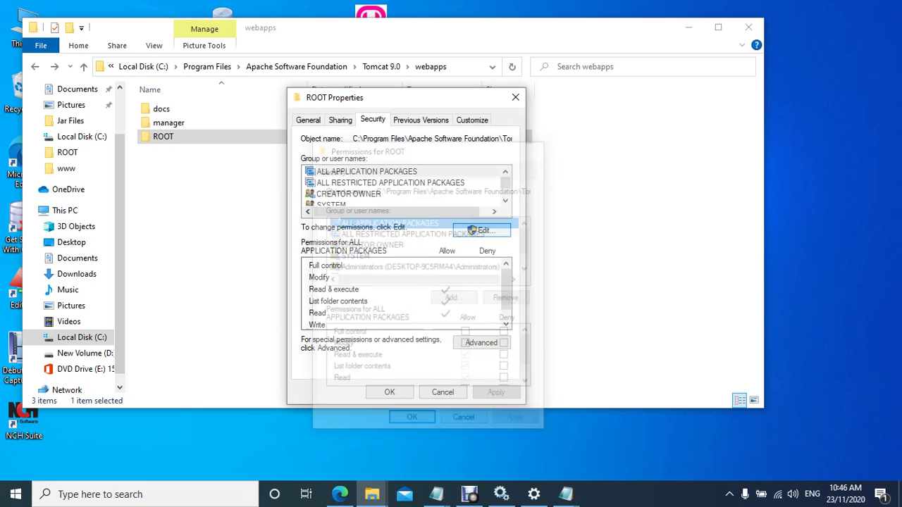
Change the owner of the ROOT folder to the local user account in its advanced security settings, using the account search
{"action": "left_click", "coordinate": [482, 342]}
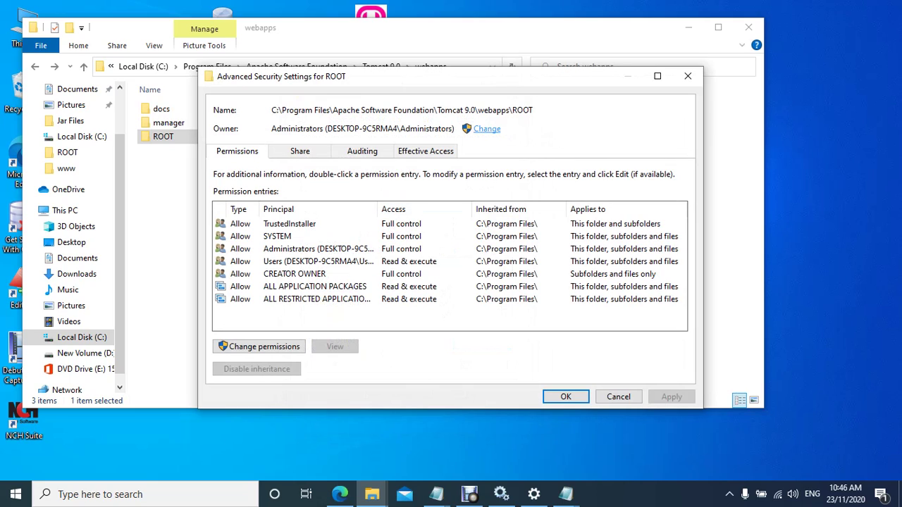
{"action": "left_click", "coordinate": [487, 129]}
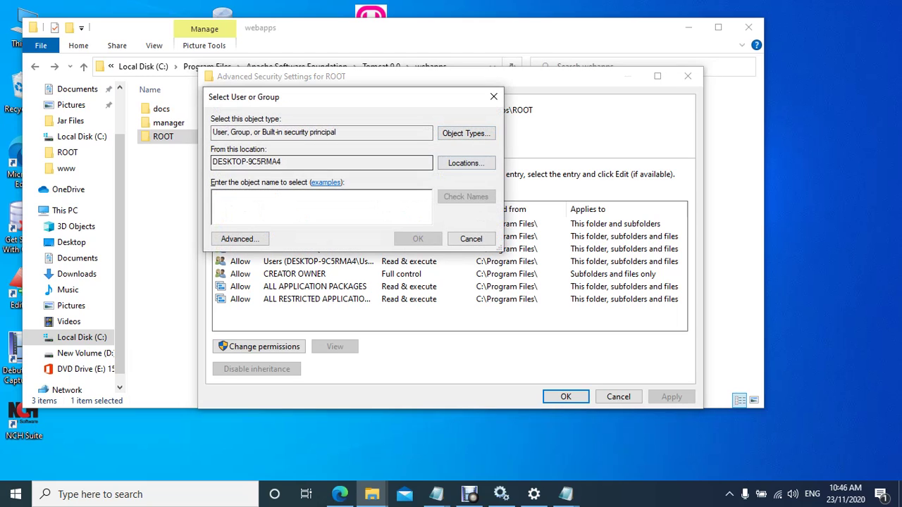
{"action": "left_click", "coordinate": [239, 239]}
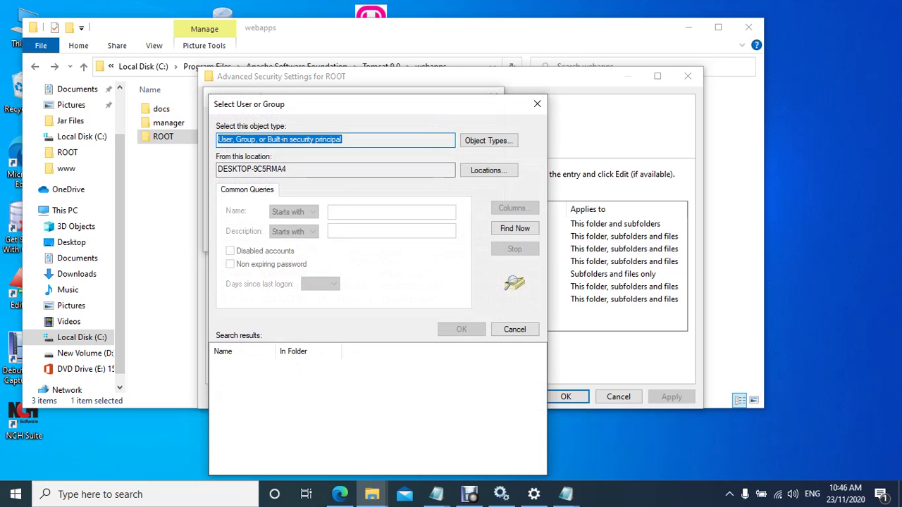
{"action": "left_click", "coordinate": [514, 229]}
{"action": "left_click", "coordinate": [244, 399]}
{"action": "double_click", "coordinate": [244, 399]}
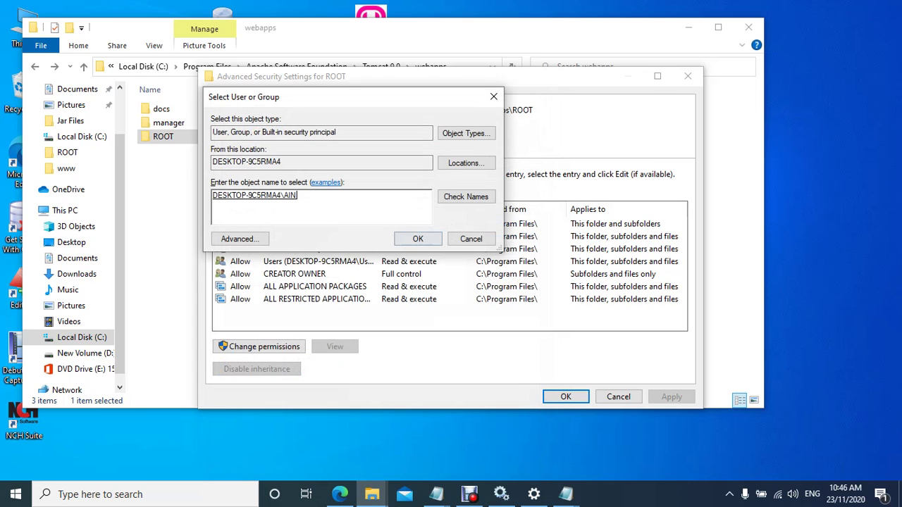
{"action": "key", "text": "Return"}
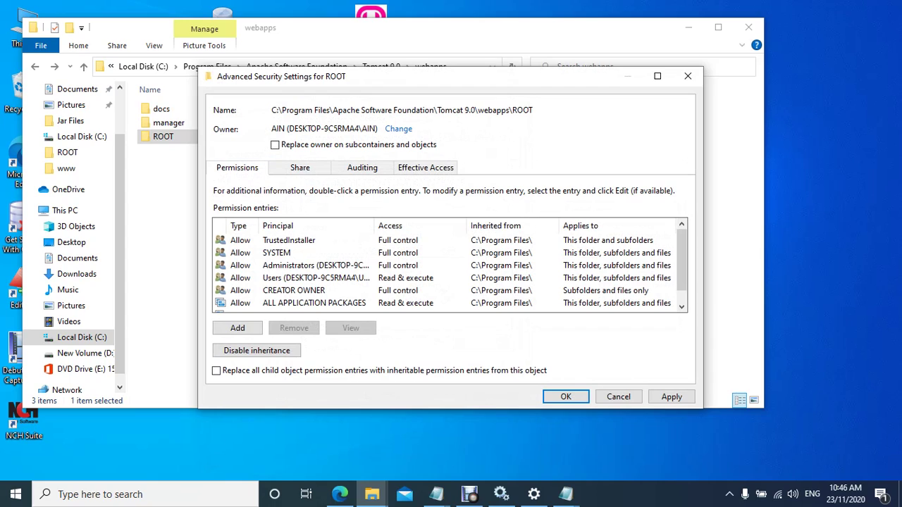
Replace the owner on the ROOT folder's subcontainers and objects, apply the change and close the advanced security settings
{"action": "left_click", "coordinate": [275, 145]}
{"action": "left_click", "coordinate": [671, 397]}
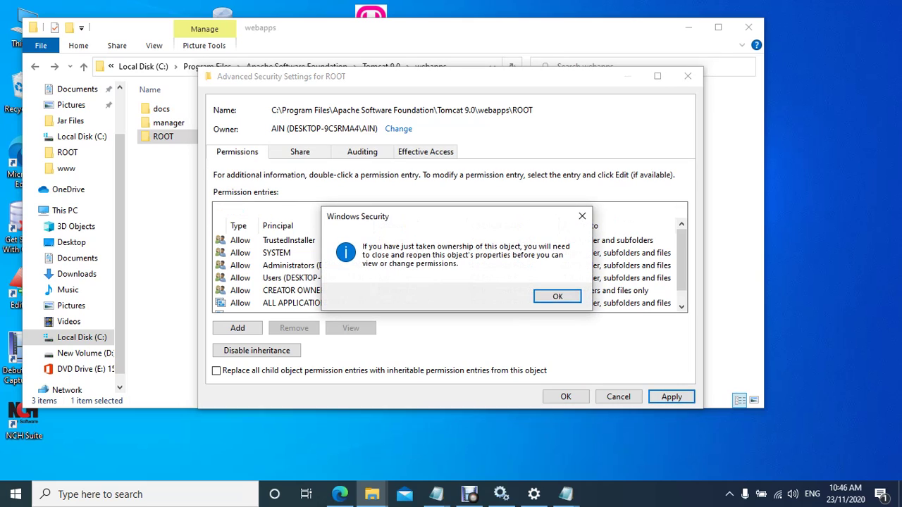
{"action": "key", "text": "Return"}
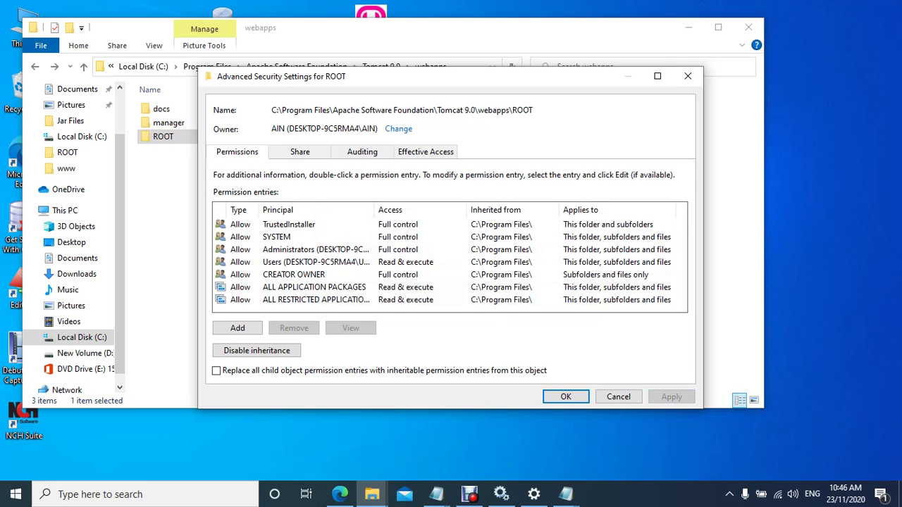
{"action": "key", "text": "Return"}
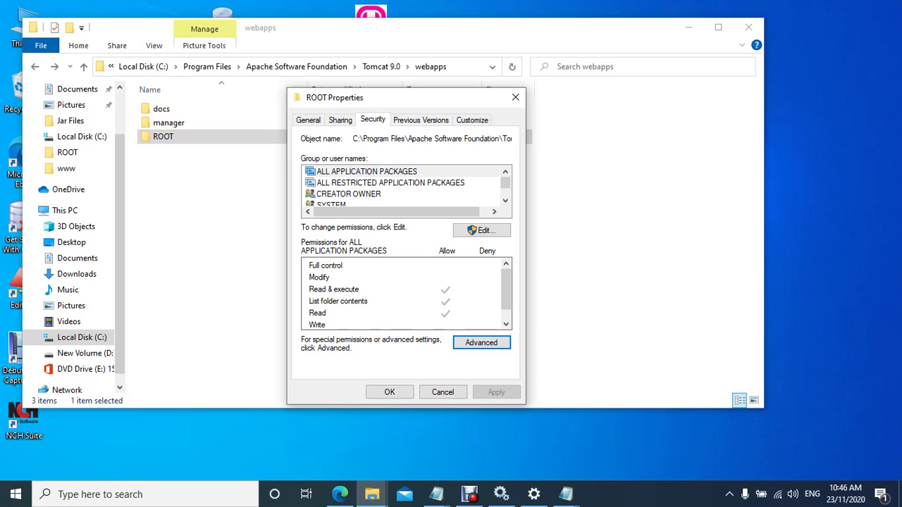
Allow ALL APPLICATION PACKAGES full control over the ROOT folder, apply the permission and close the folder properties
{"action": "left_click", "coordinate": [482, 230]}
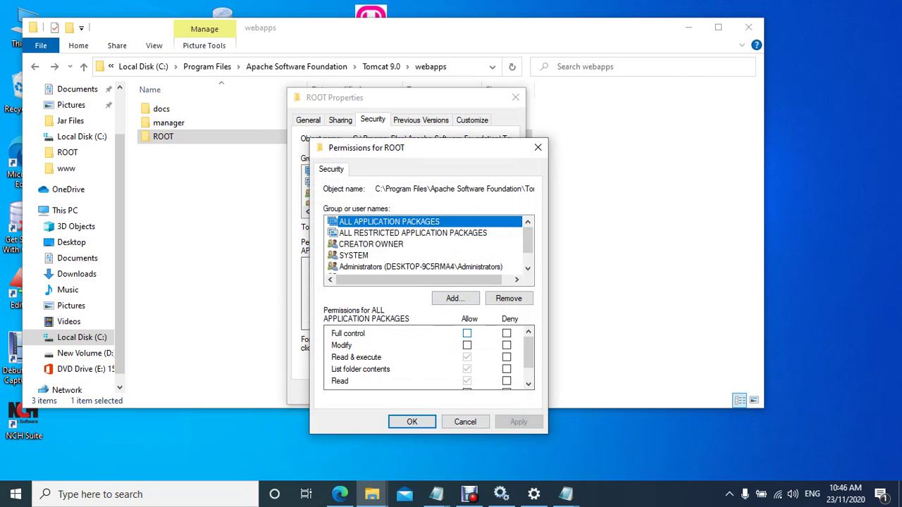
{"action": "left_click", "coordinate": [466, 333]}
{"action": "left_click", "coordinate": [519, 421]}
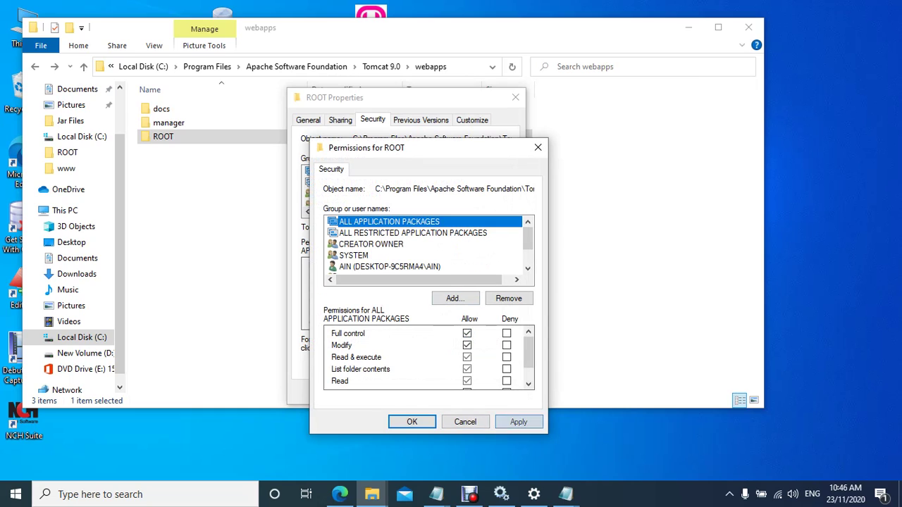
{"action": "left_click", "coordinate": [411, 422]}
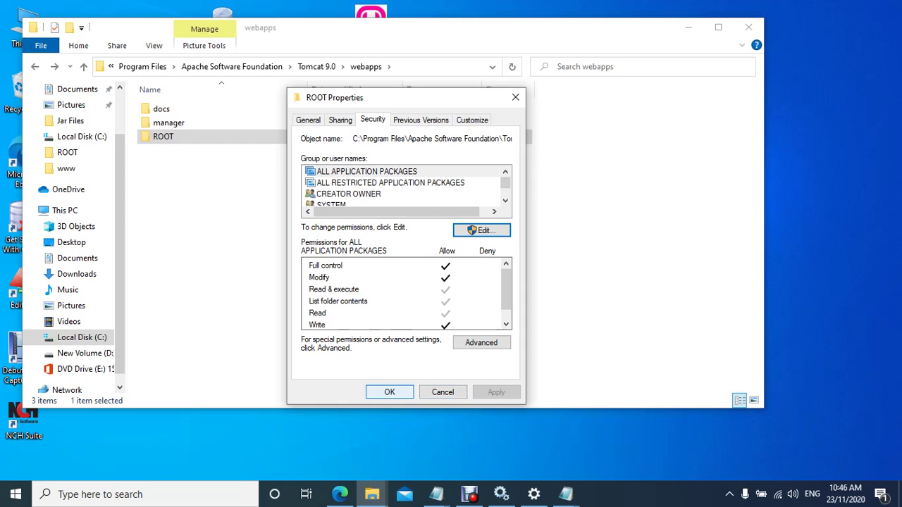
{"action": "left_click", "coordinate": [389, 391]}
Clear the Read-only attribute of the ROOT folder and apply the change to the folder, its subfolders and files
{"action": "right_click", "coordinate": [201, 136]}
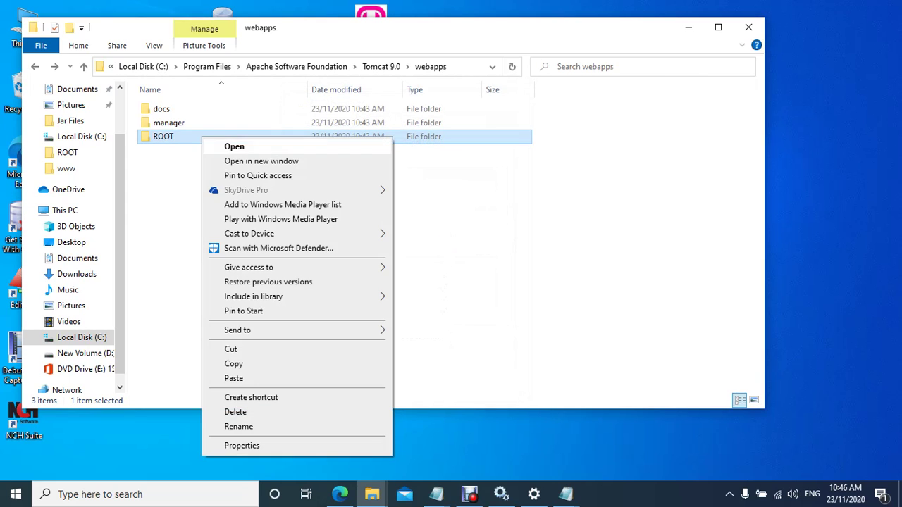
{"action": "left_click", "coordinate": [232, 445]}
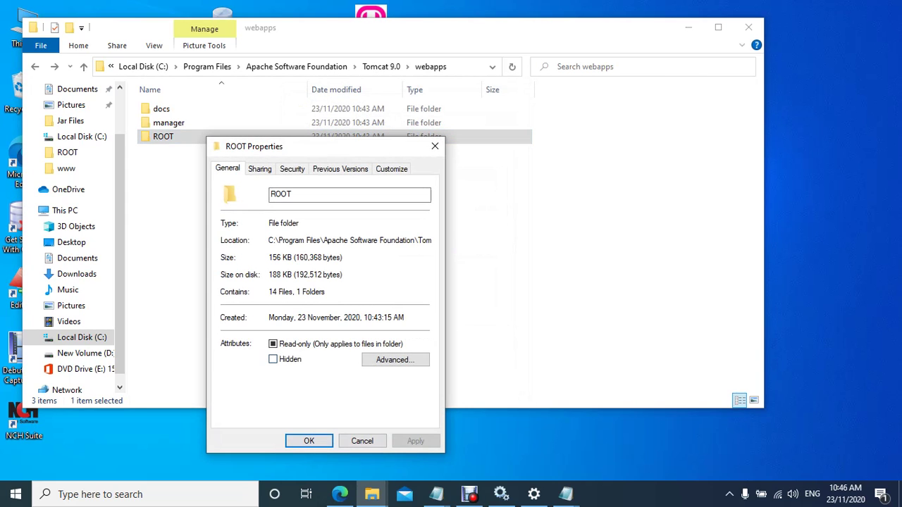
{"action": "left_click_drag", "start_coordinate": [325, 146], "coordinate": [381, 110]}
{"action": "key", "text": "Tab"}
{"action": "key", "text": "space"}
{"action": "key", "text": "alt+a"}
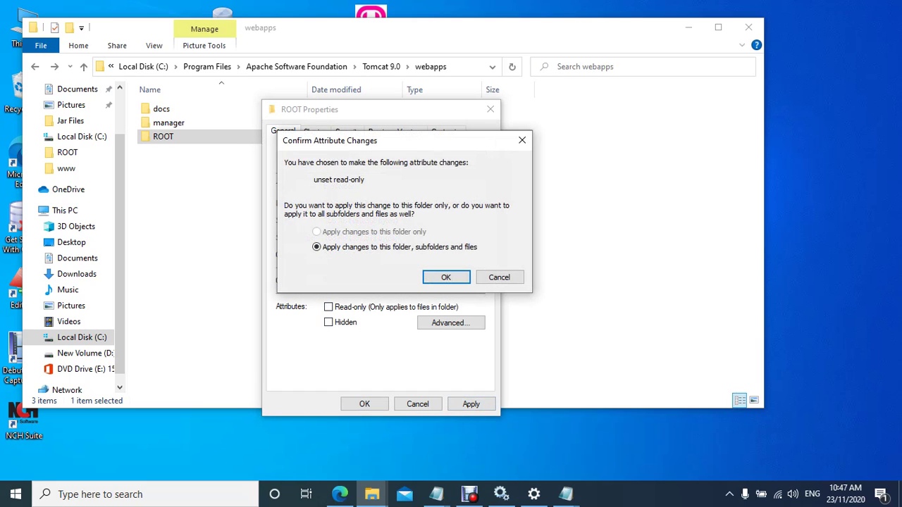
{"action": "key", "text": "Return"}
{"action": "key", "text": "Return"}
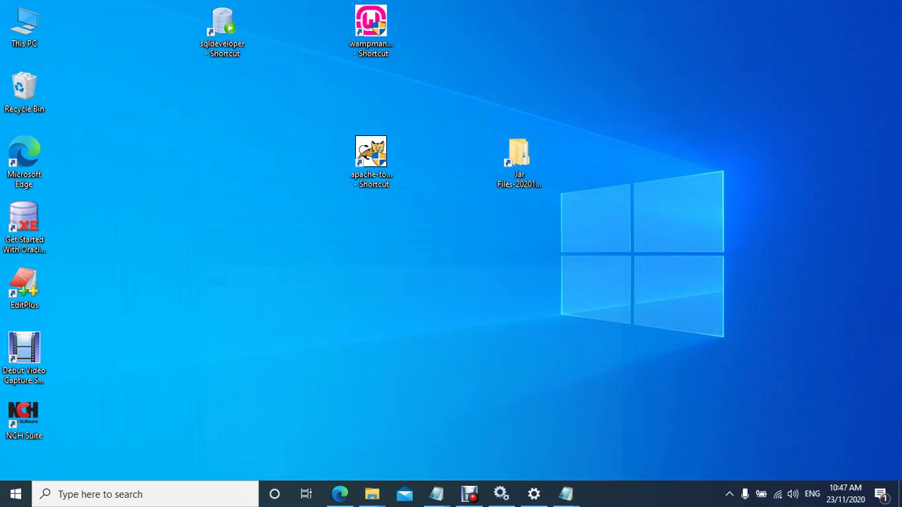
Minimize the folder window, launch EditPlus from the desktop, accept its evaluation terms and create a new JSP document
{"action": "left_click", "coordinate": [688, 26]}
{"action": "double_click", "coordinate": [23, 285]}
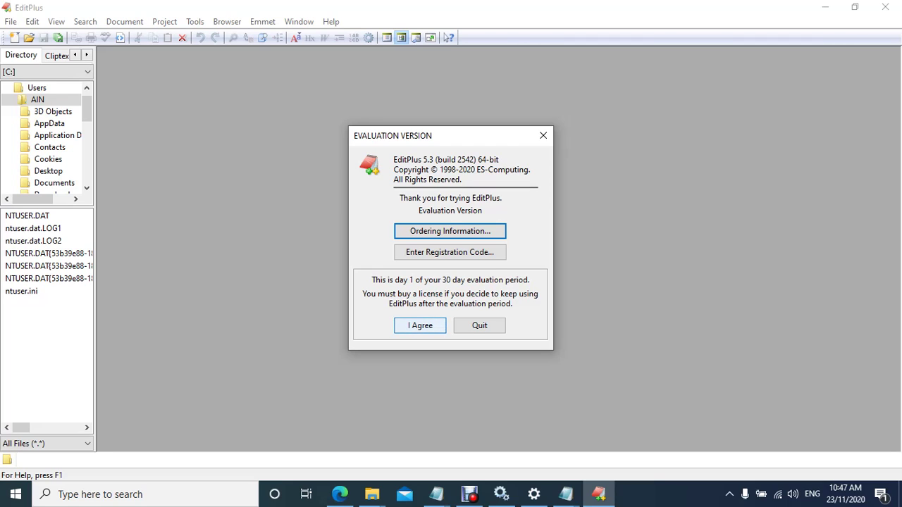
{"action": "left_click", "coordinate": [419, 325]}
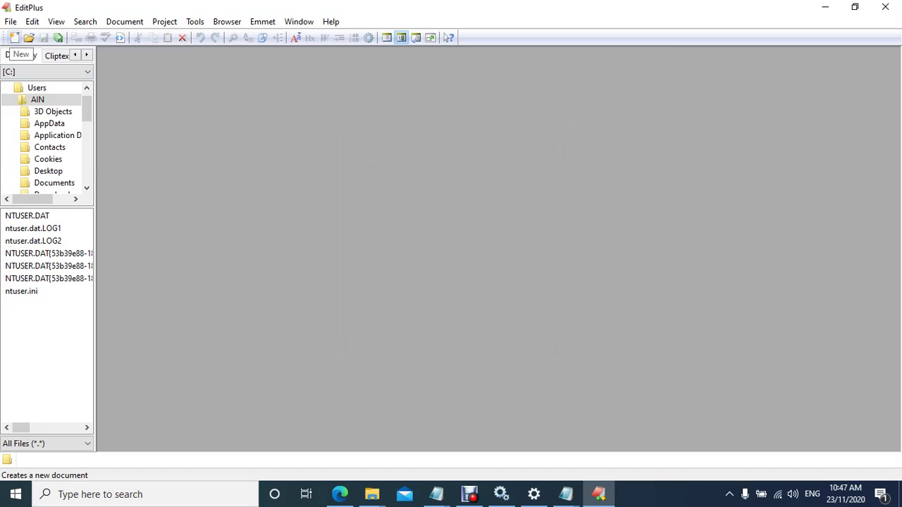
{"action": "left_click", "coordinate": [14, 37]}
{"action": "left_click", "coordinate": [31, 159]}
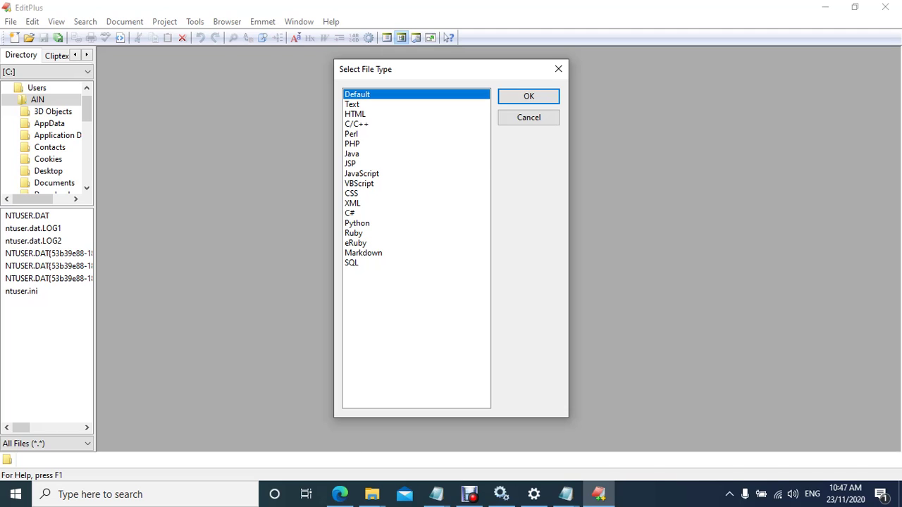
{"action": "double_click", "coordinate": [350, 164]}
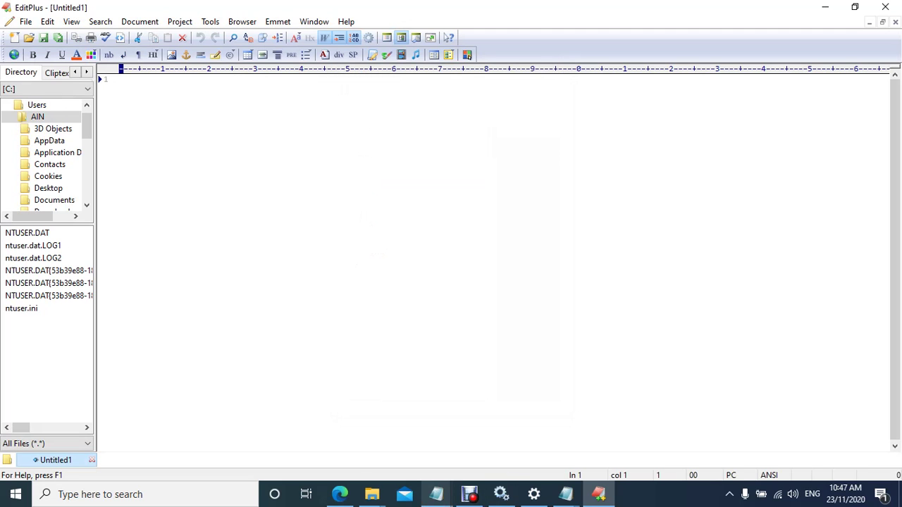
Copy all the JSP code of the Oracle connection test from the untitled Notepad file and paste it into the empty EditPlus document
{"action": "mouse_move", "coordinate": [436, 494]}
{"action": "left_click", "coordinate": [506, 433]}
{"action": "left_click", "coordinate": [366, 401]}
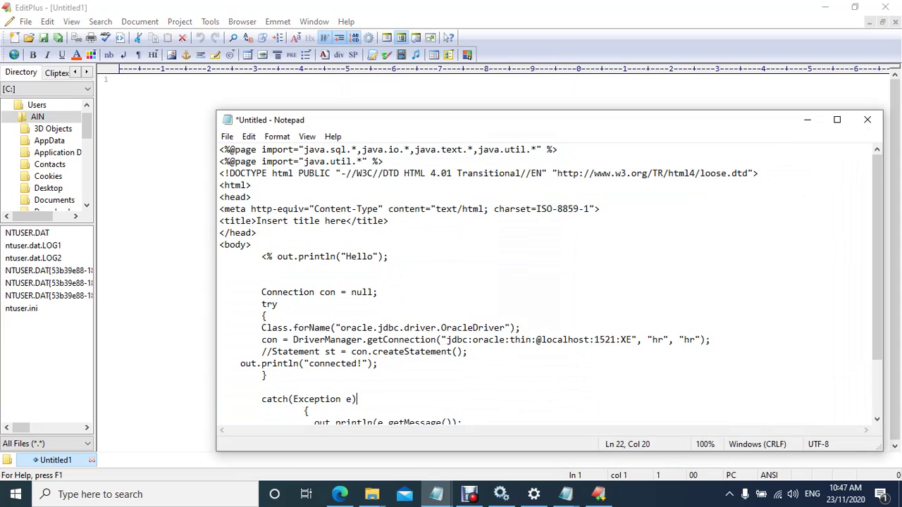
{"action": "scroll", "coordinate": [550, 282], "scroll_direction": "down", "scroll_amount": 2}
{"action": "left_click_drag", "start_coordinate": [257, 411], "coordinate": [219, 145]}
{"action": "key", "text": "ctrl+c"}
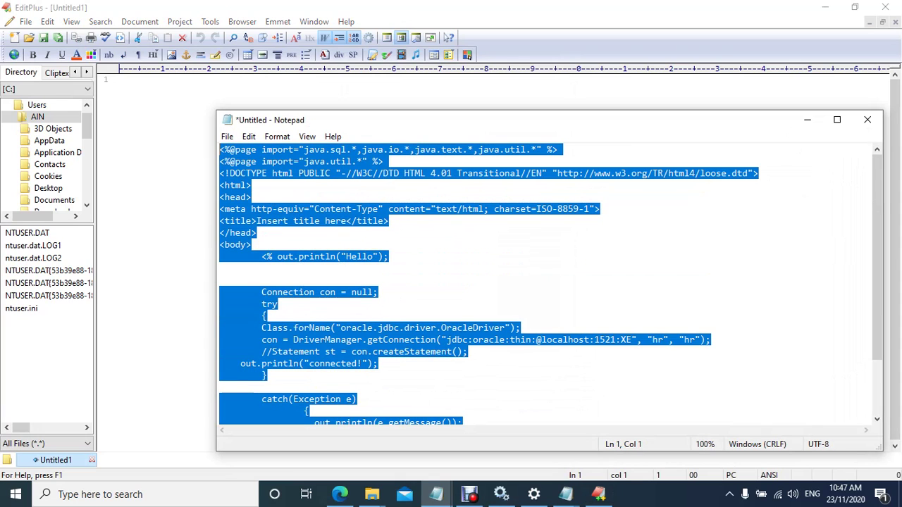
{"action": "left_click", "coordinate": [119, 79]}
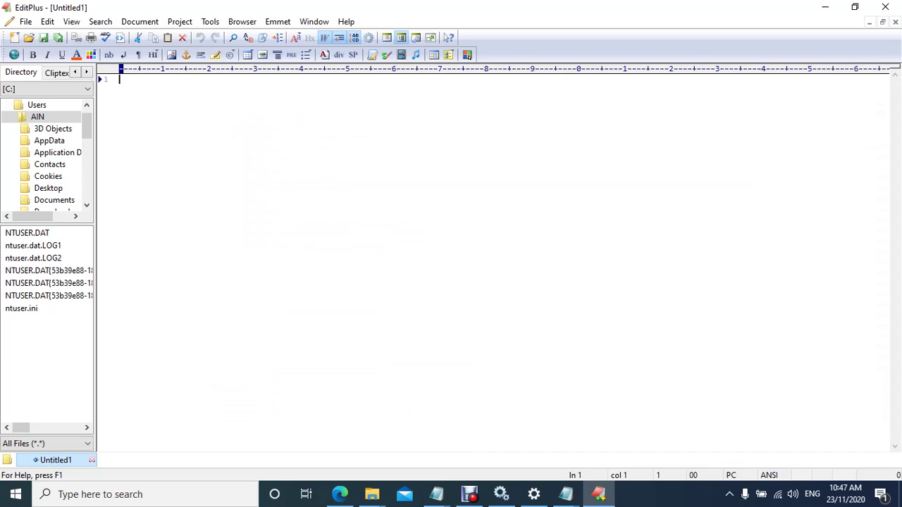
{"action": "key", "text": "ctrl+v"}
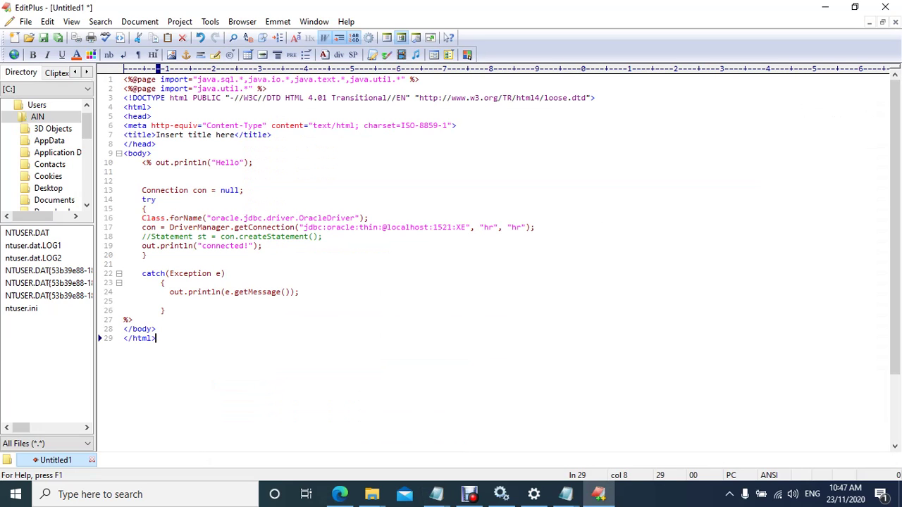
Save the JSP document as test with type JSP in Tomcat 9.0's webapps\ROOT folder
{"action": "left_click_drag", "start_coordinate": [142, 199], "coordinate": [142, 217]}
{"action": "left_click", "coordinate": [146, 255]}
{"action": "key", "text": "ctrl+s"}
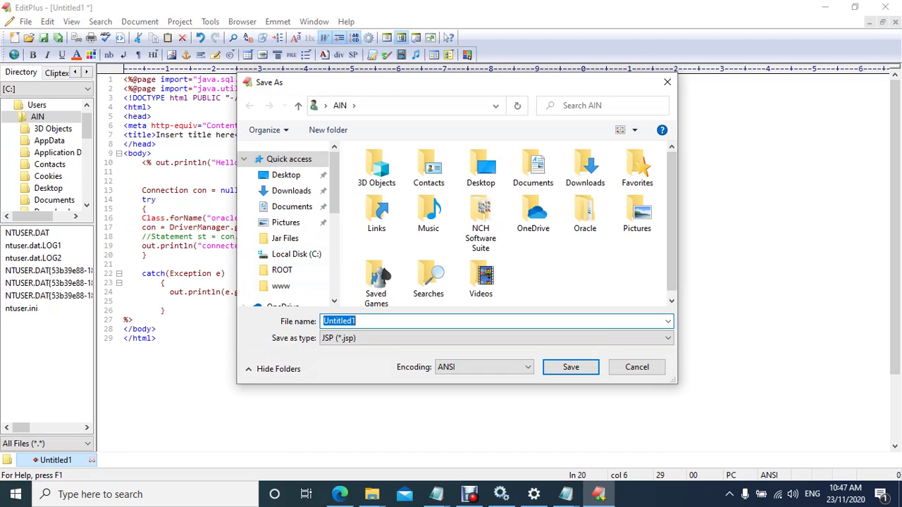
{"action": "type", "text": "test"}
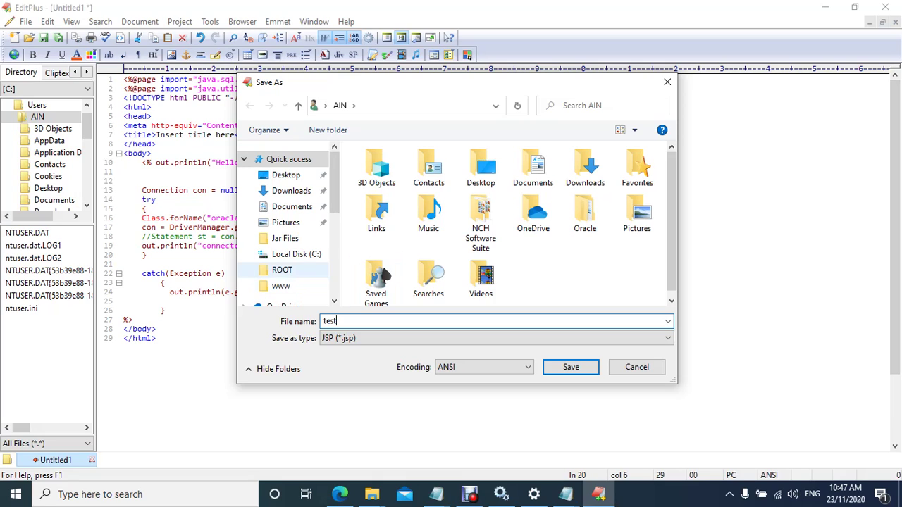
{"action": "left_click", "coordinate": [282, 270]}
{"action": "left_click", "coordinate": [457, 106]}
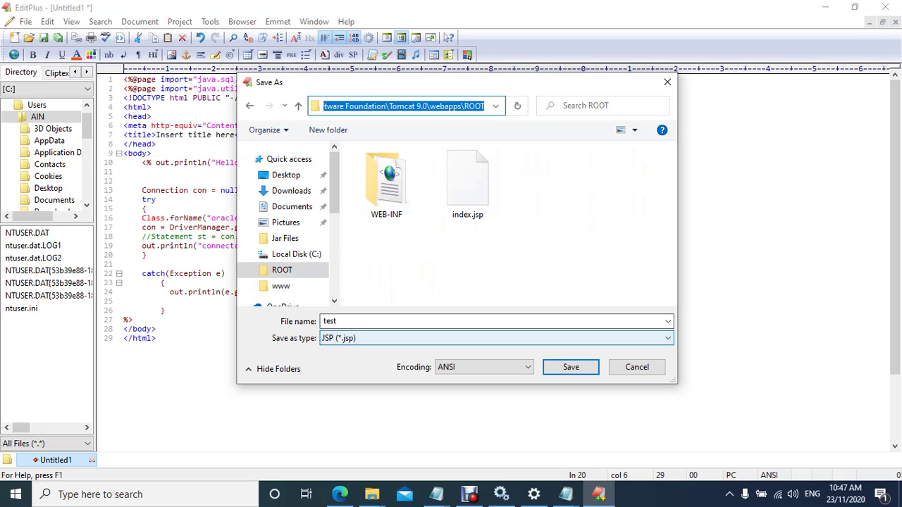
{"action": "key", "text": "Return"}
{"action": "key", "text": "Return"}
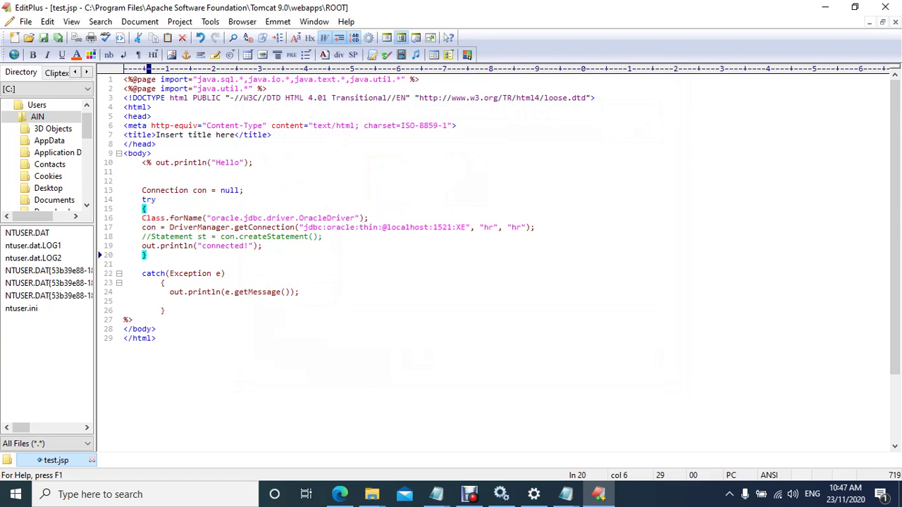
Switch to the Edge browser, load localhost:8081/test.jsp and highlight the connection message in the page output
{"action": "left_click", "coordinate": [339, 493]}
{"action": "left_click", "coordinate": [221, 34]}
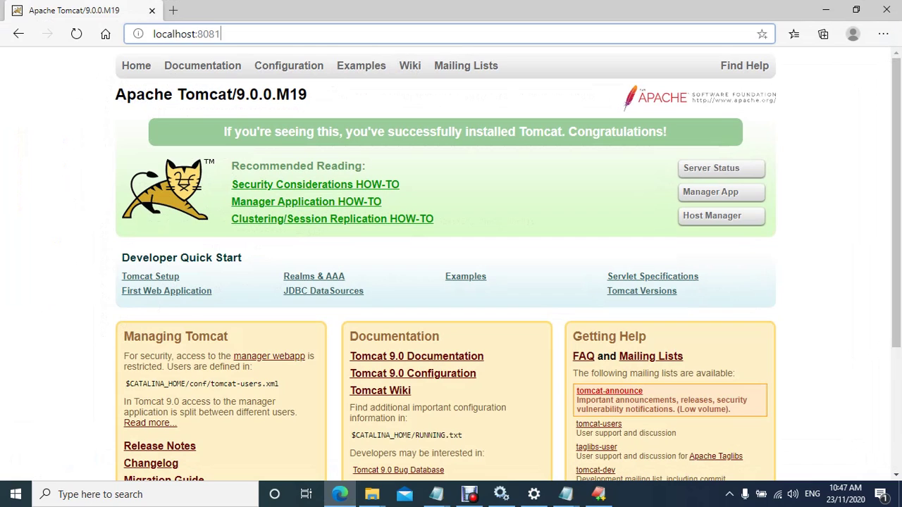
{"action": "type", "text": "/test"}
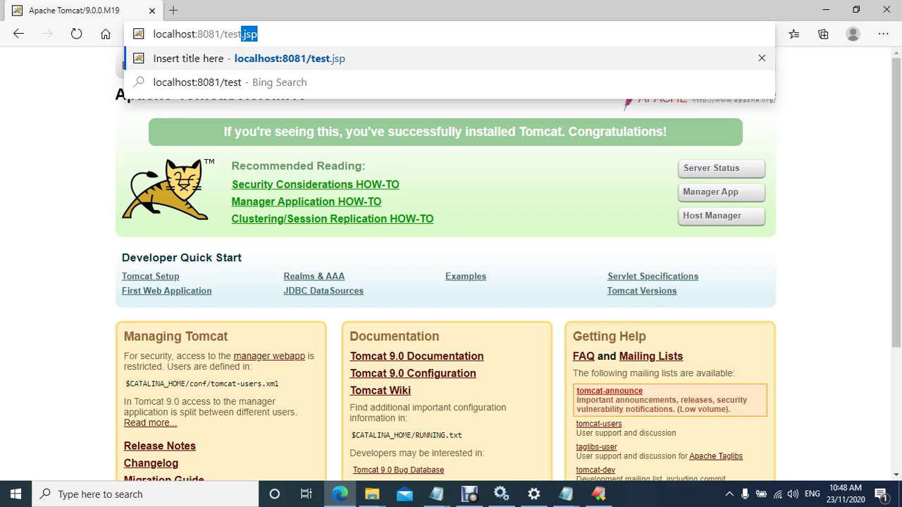
{"action": "key", "text": "Return"}
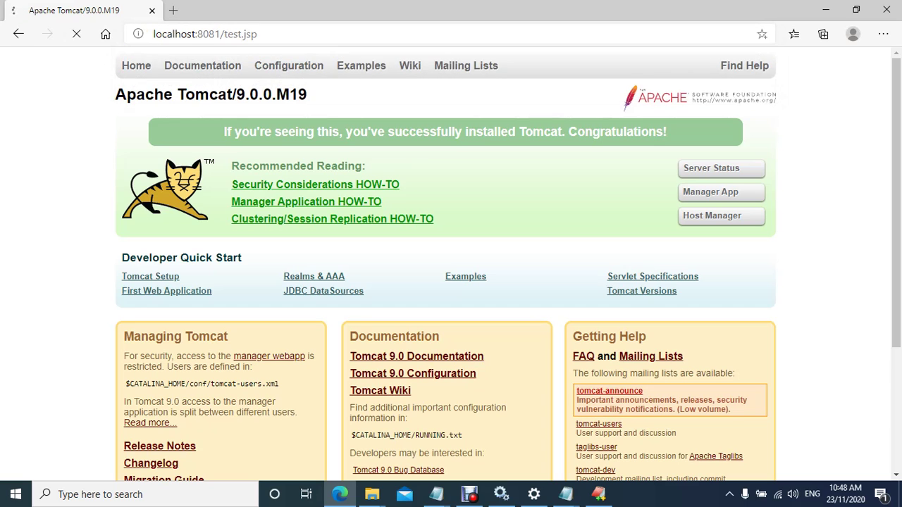
{"action": "left_click_drag", "start_coordinate": [78, 57], "coordinate": [31, 58]}
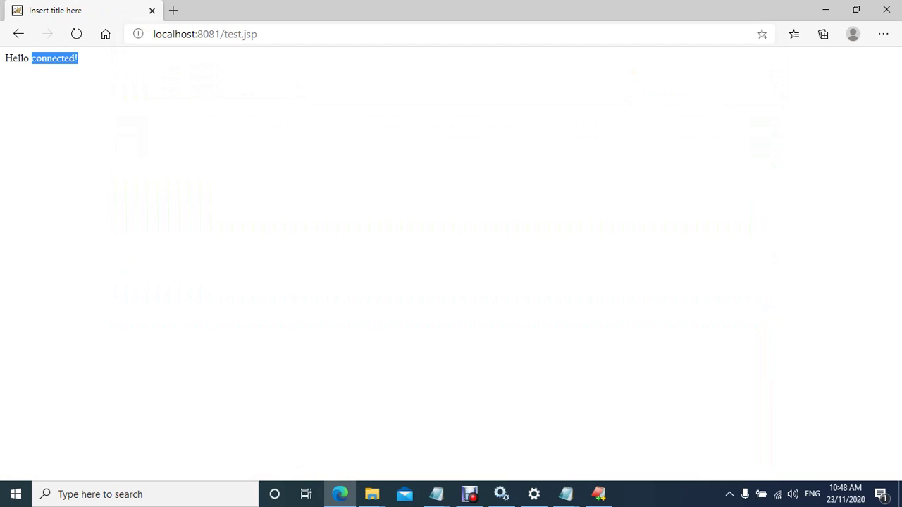